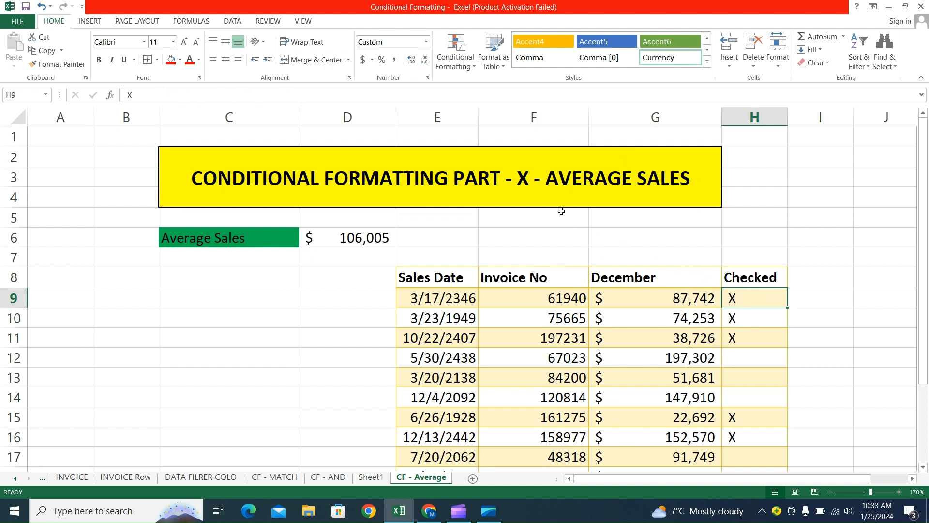
left_click(518, 188)
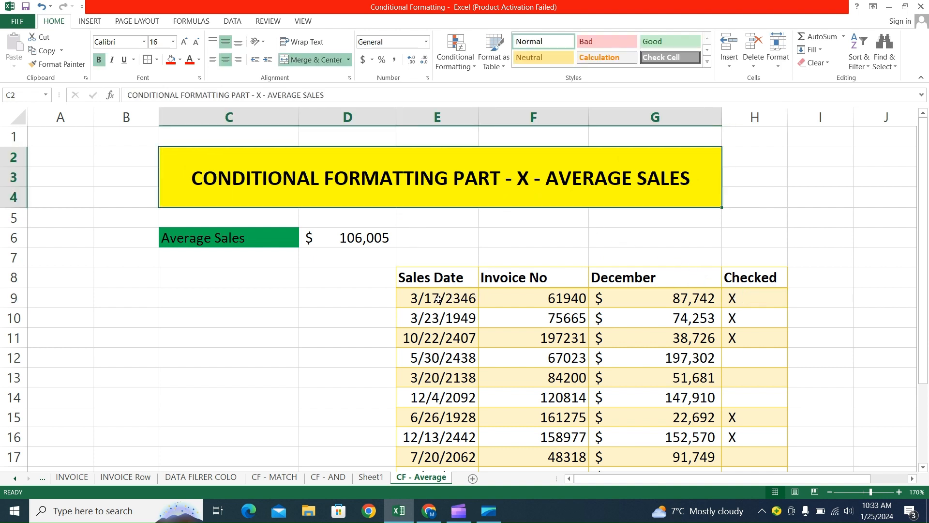
left_click(350, 236)
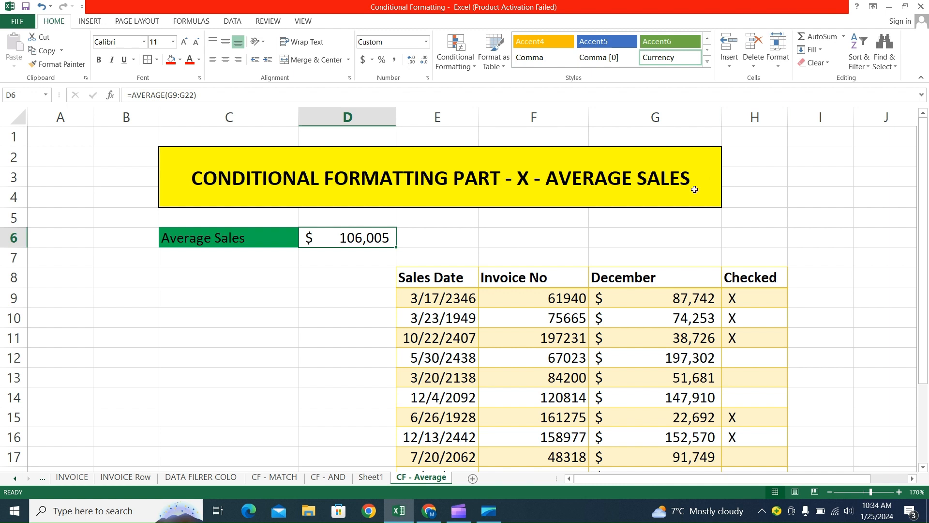
left_click(655, 295)
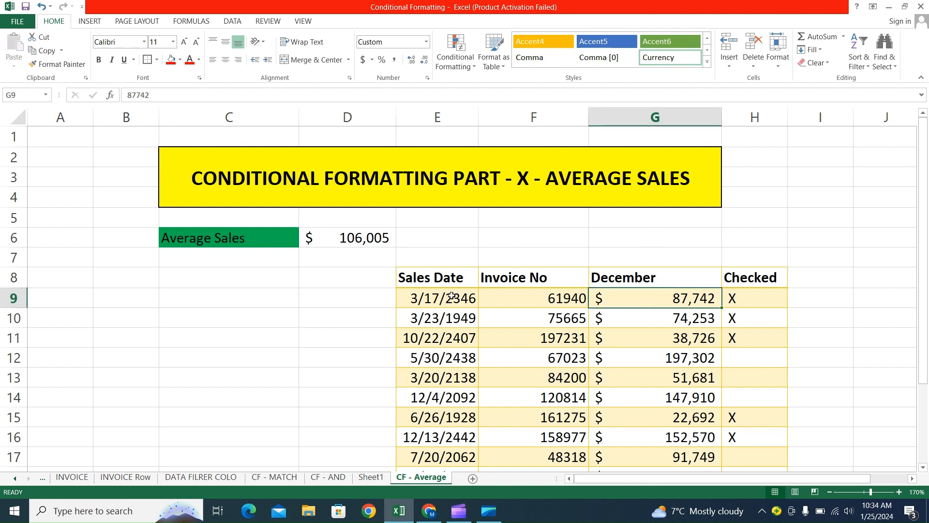
Start a formula-based conditional formatting rule for the December values G9:G22 with the formula =$G$9>=average($G$9:$G$22).
left_click_drag(668, 298, 668, 433)
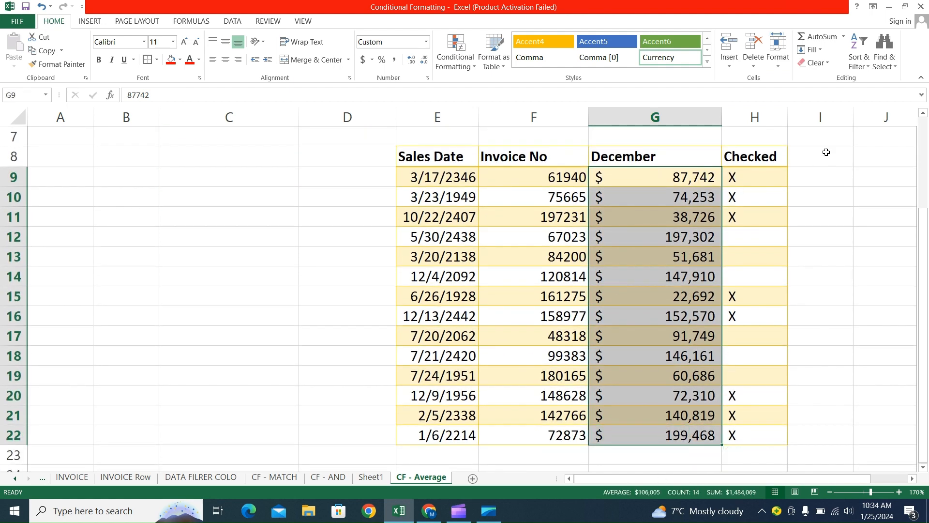
scroll(748, 154, "up", 2)
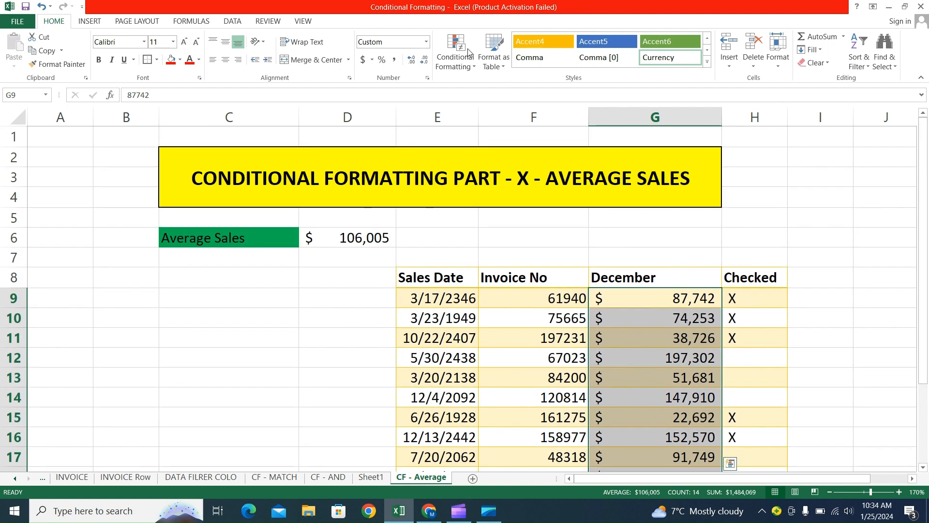
left_click(468, 52)
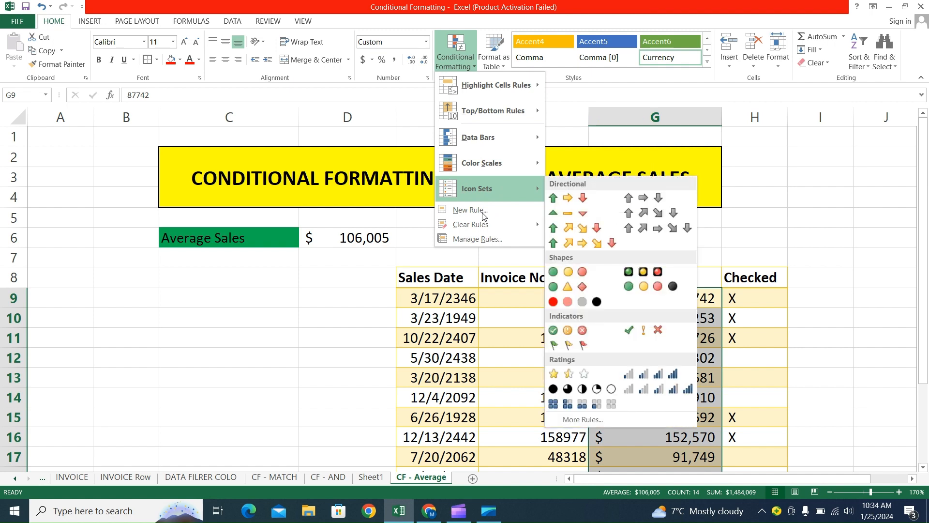
left_click(483, 214)
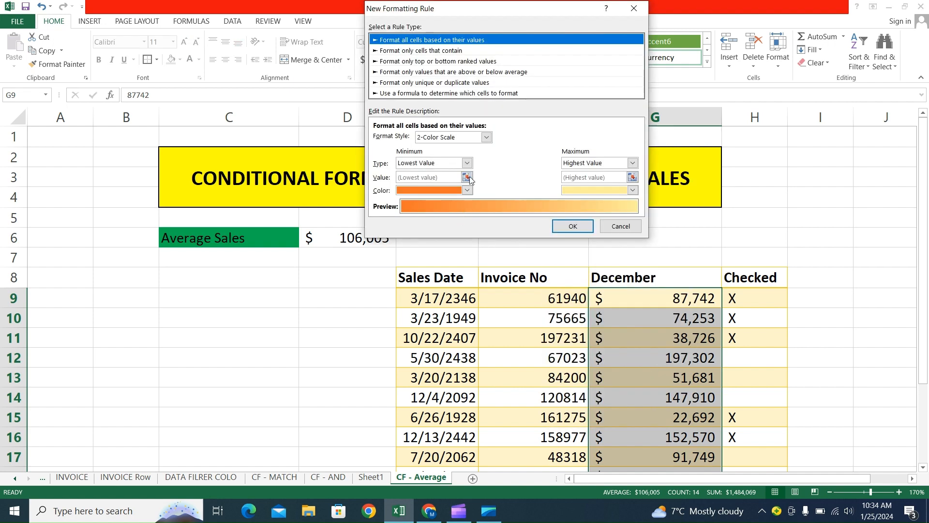
left_click(482, 94)
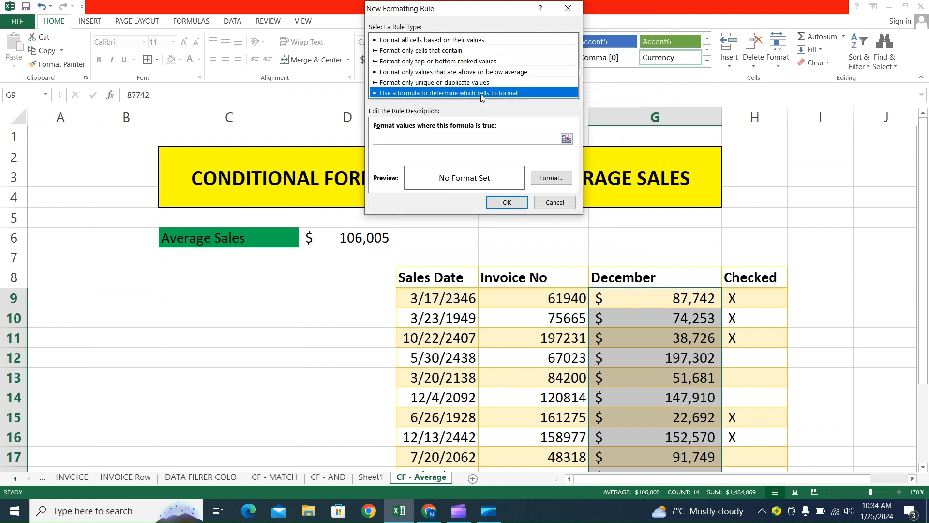
left_click(410, 139)
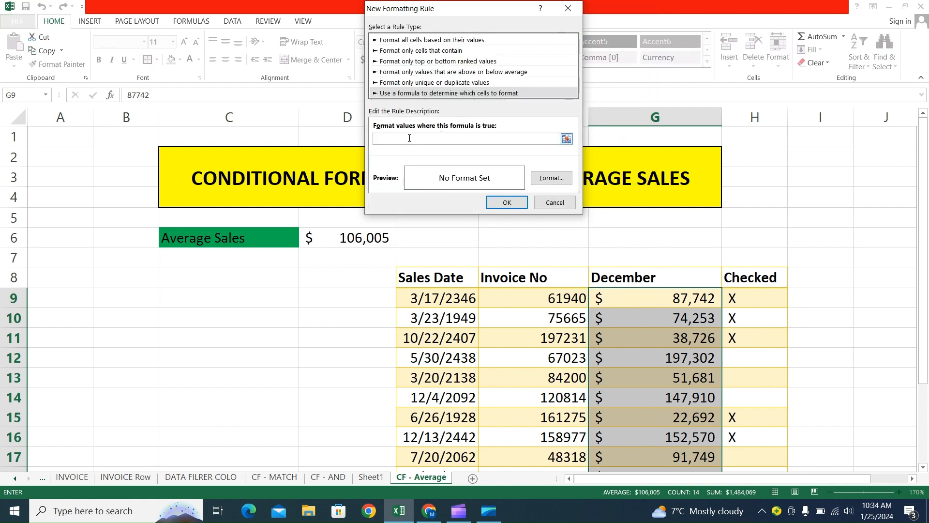
type("=")
left_click(669, 293)
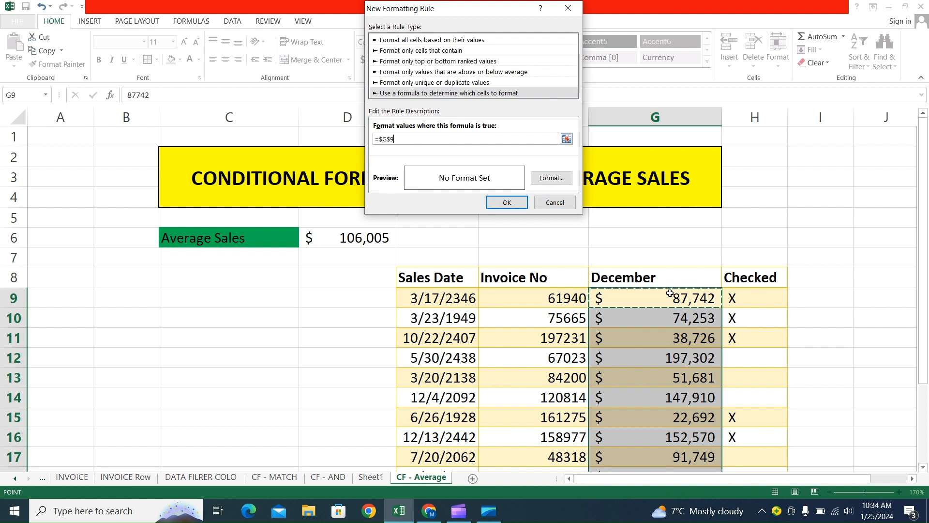
type(">=average(")
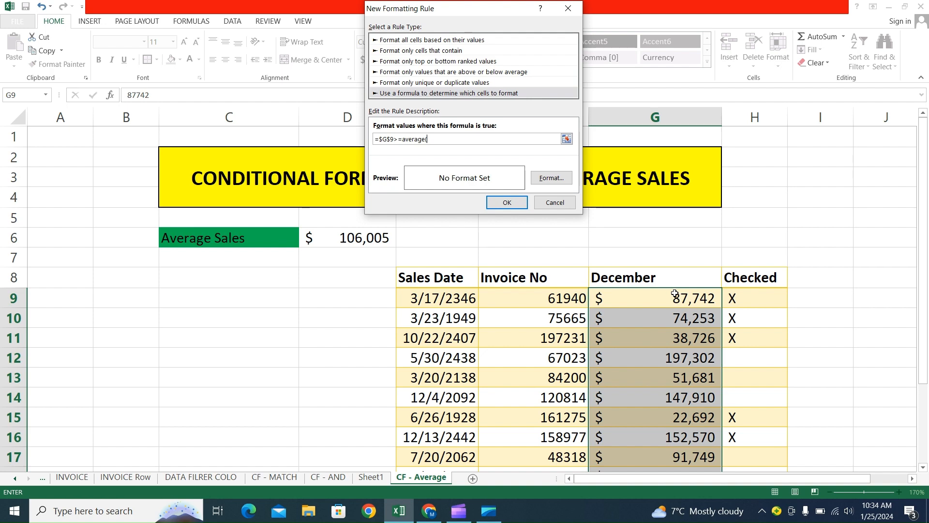
left_click_drag(672, 294, 672, 440)
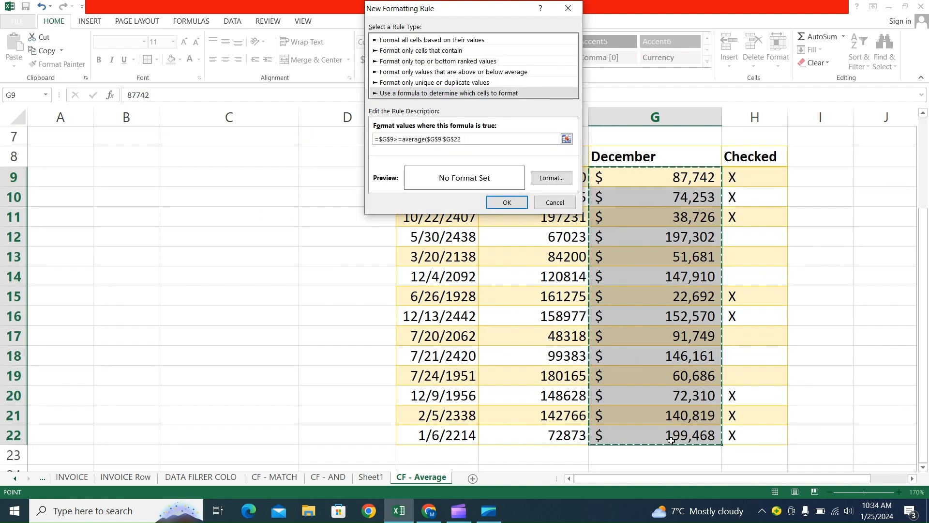
type(")")
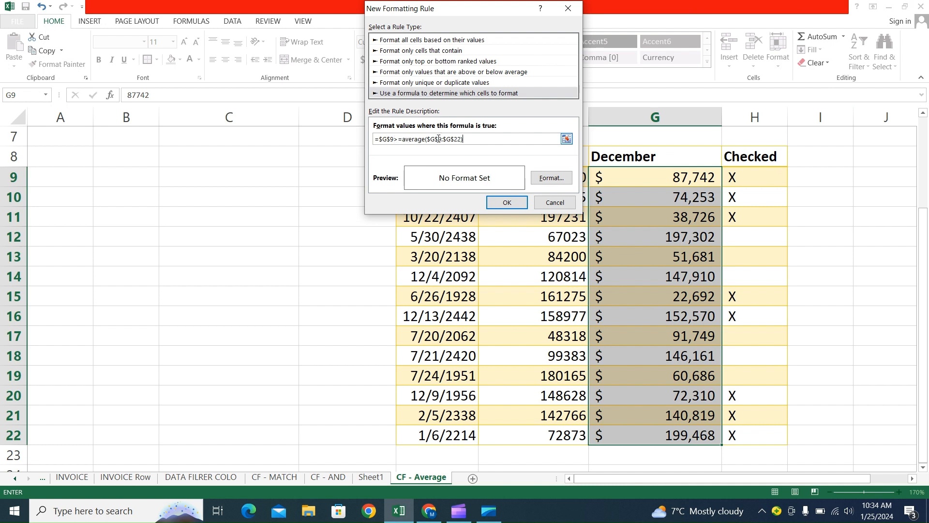
Make the row of the compared cell relative ($G9) and apply the rule with a yellow fill.
left_click(391, 141)
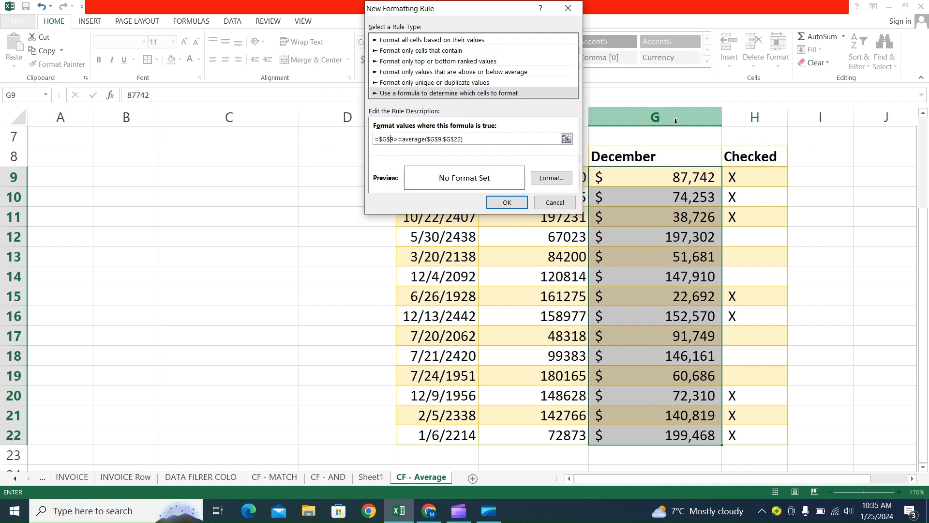
key("BackSpace")
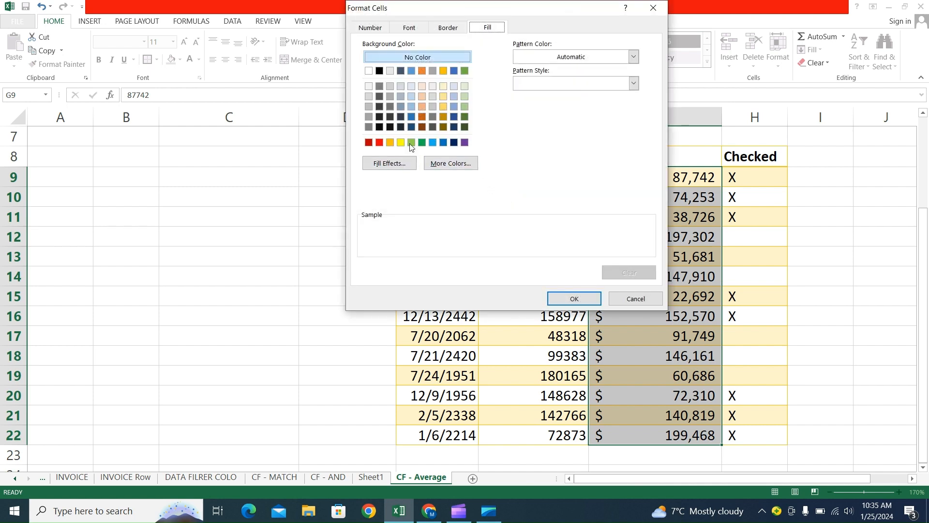
left_click(402, 143)
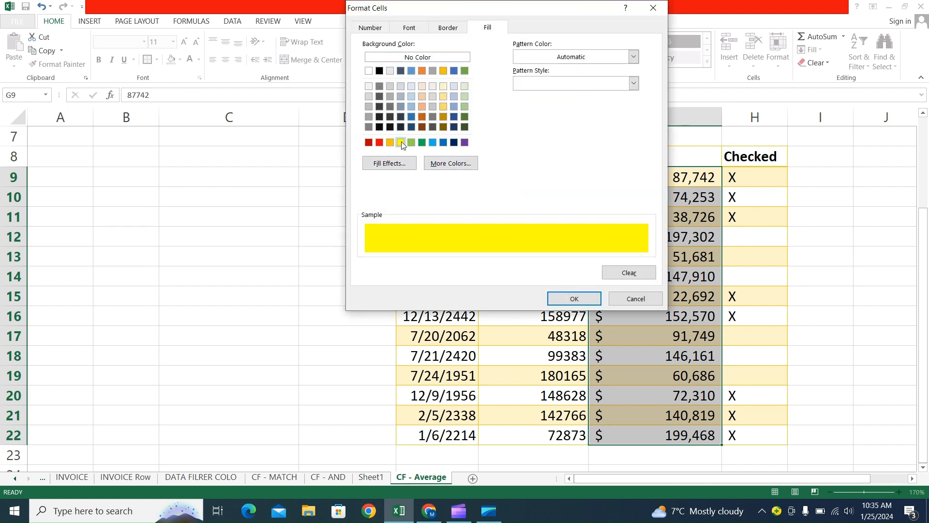
left_click(575, 299)
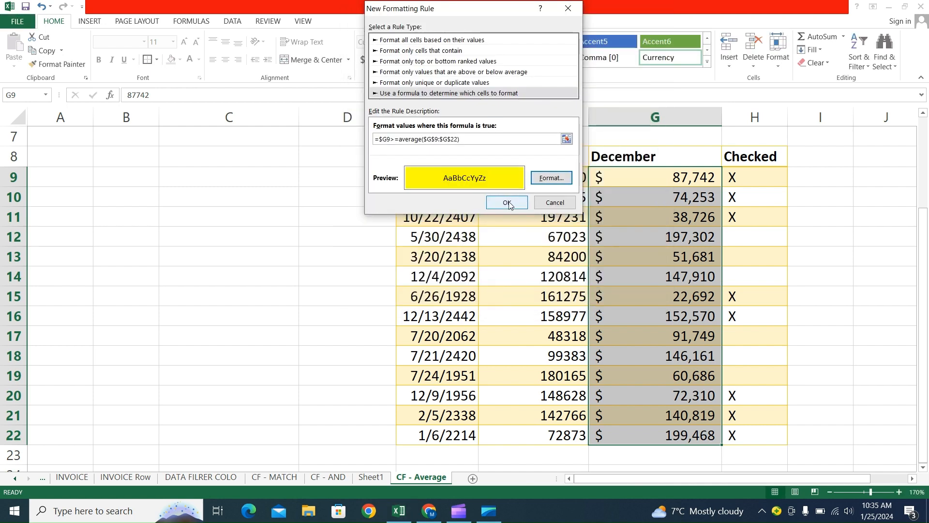
left_click(506, 202)
Compare the highlighted December sales with the Average Sales value in D6.
left_click(639, 259)
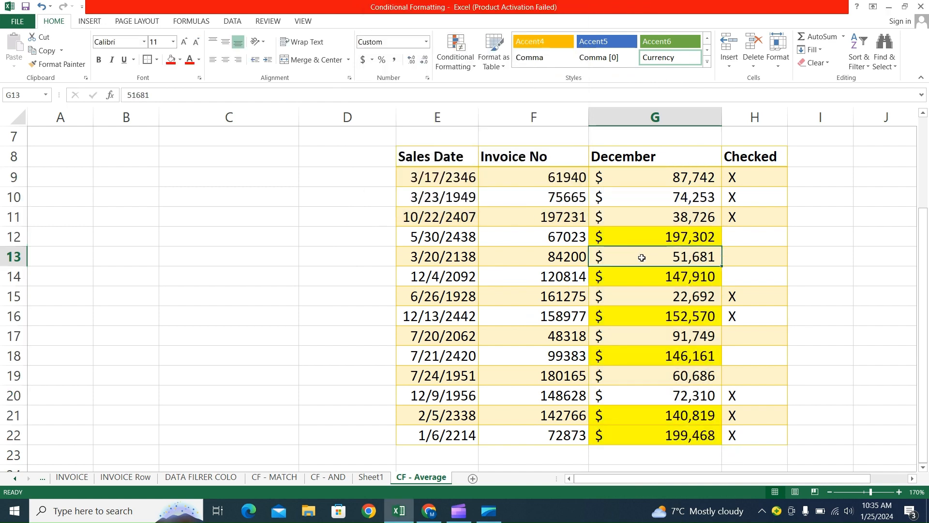
scroll(642, 258, "up", 2)
left_click(358, 240)
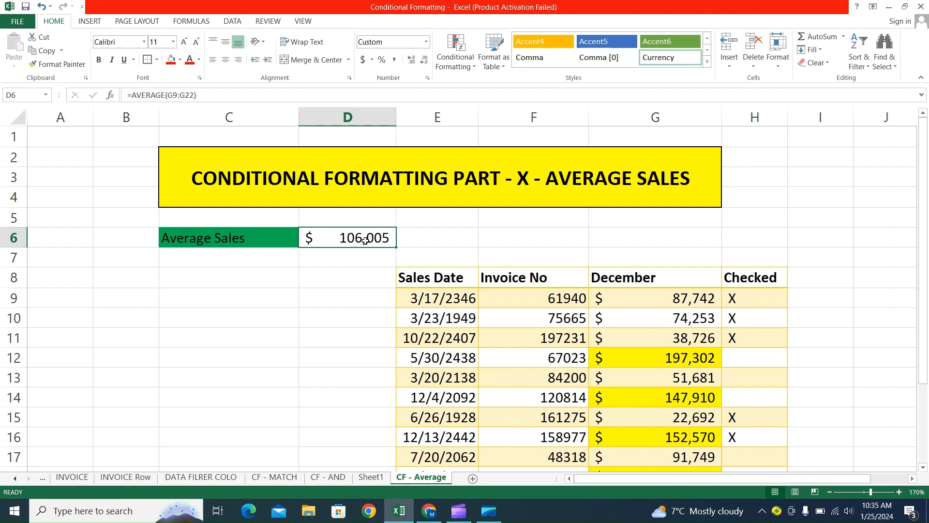
scroll(654, 339, "down", 1)
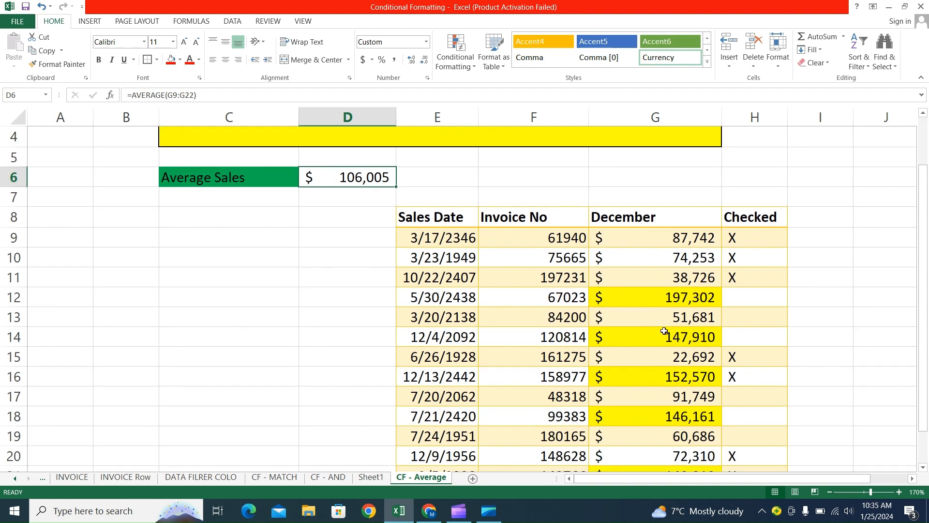
scroll(697, 392, "down", 2)
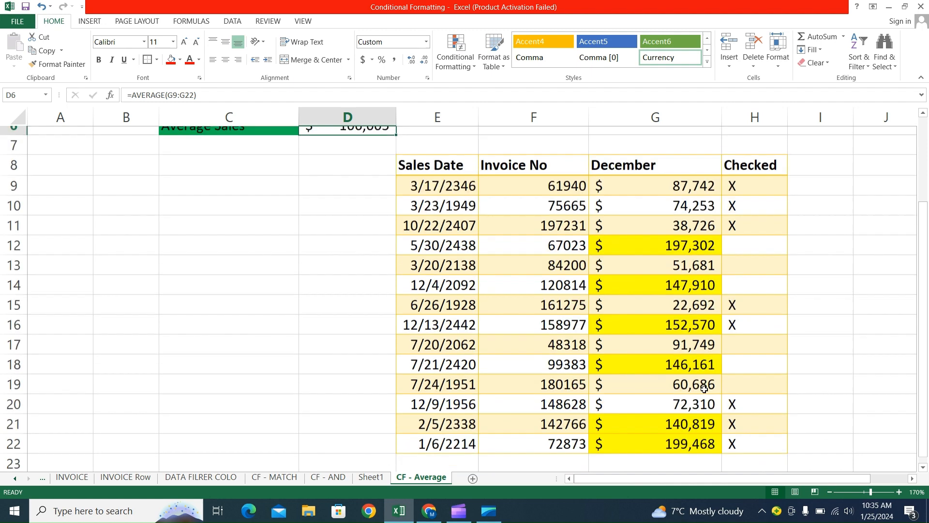
scroll(702, 390, "up", 1)
scroll(702, 390, "up", 3)
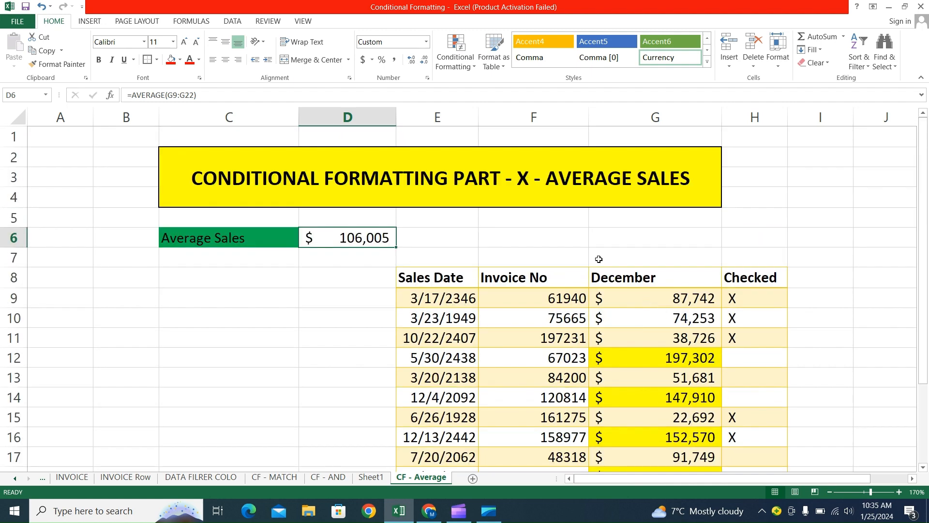
Clear the conditional formatting rules from the entire sheet.
left_click(464, 63)
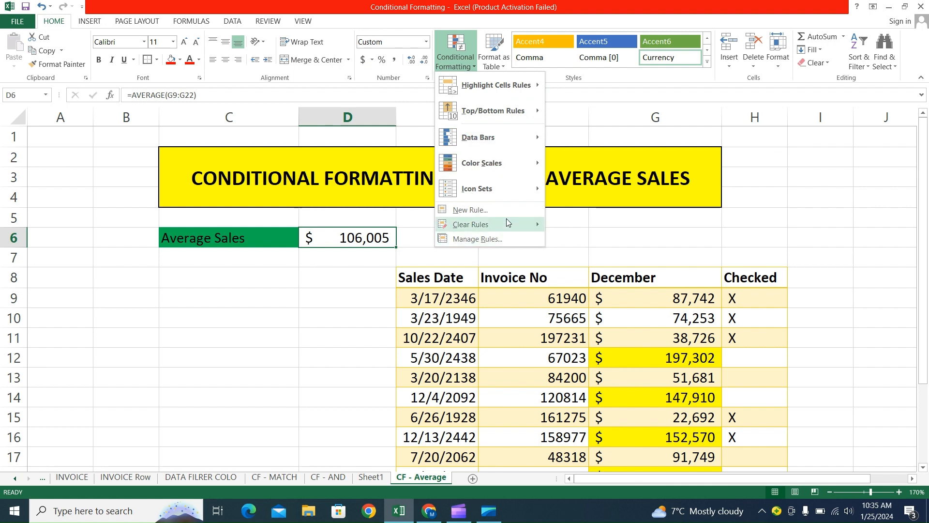
mouse_move(507, 222)
left_click(624, 242)
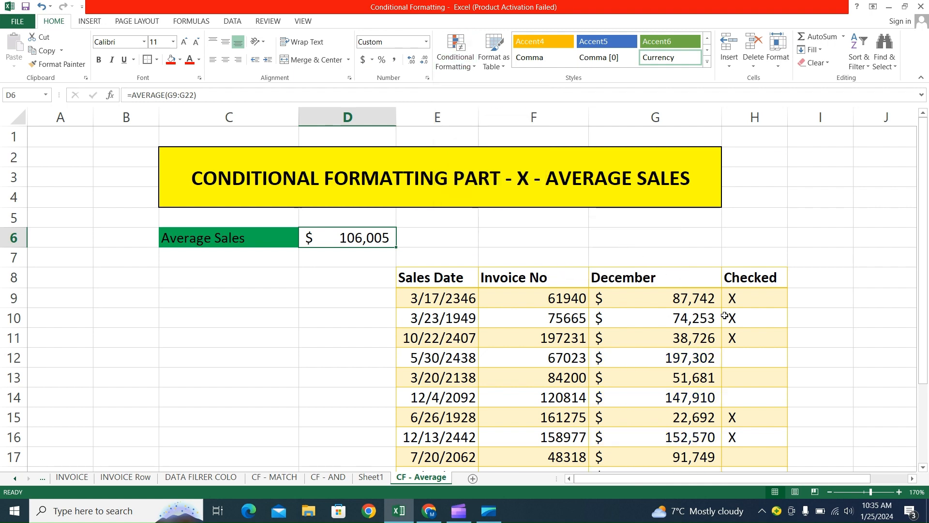
left_click(751, 299)
scroll(754, 298, "down", 3)
scroll(753, 297, "up", 2)
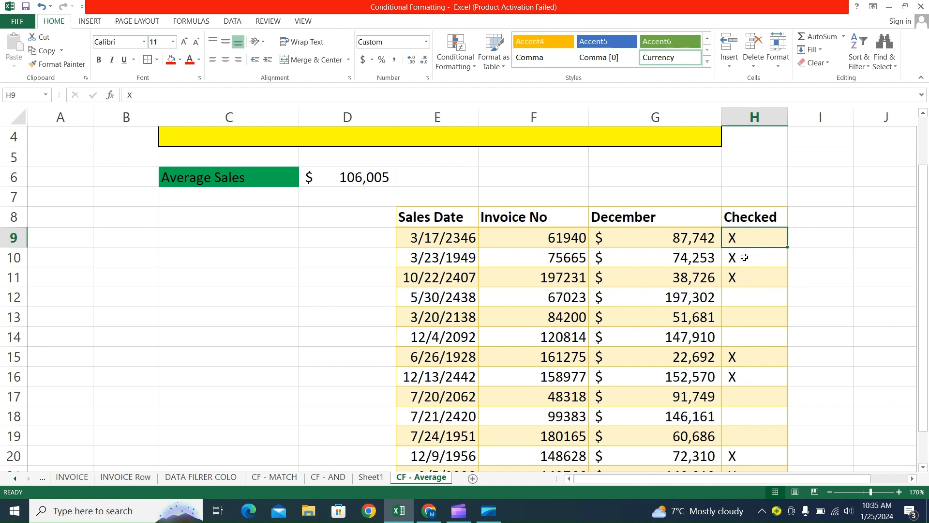
left_click(744, 257)
left_click(748, 274)
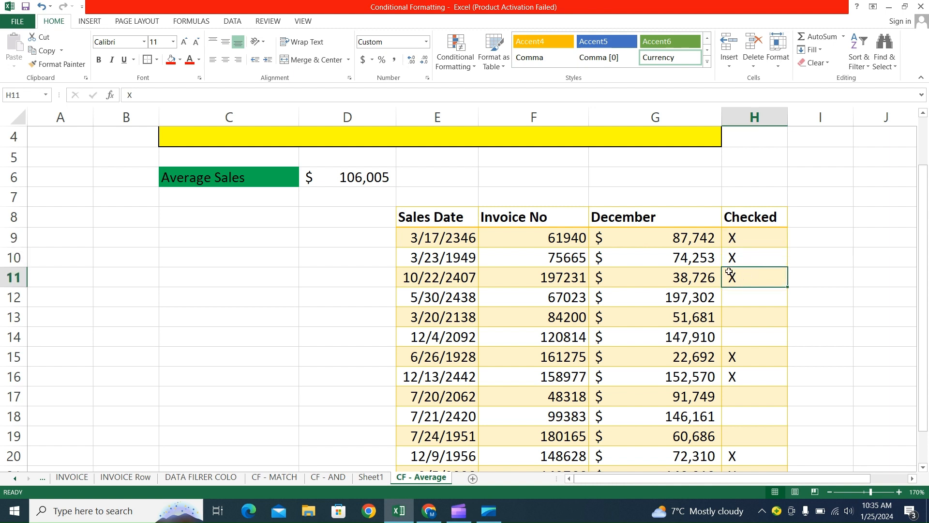
Start a formula-based conditional formatting rule for the table data E9:H22 with the formula =$H$9="X".
left_click_drag(433, 236, 750, 441)
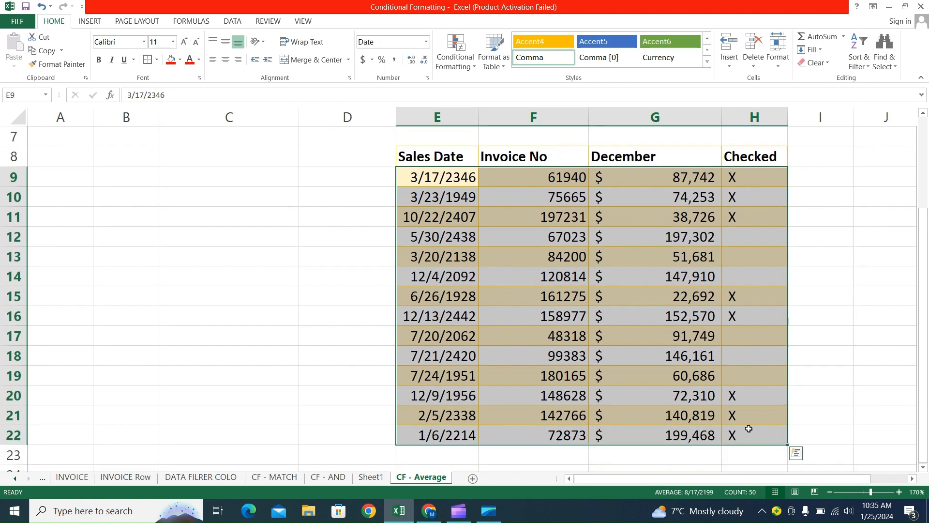
scroll(458, 150, "up", 2)
left_click(454, 59)
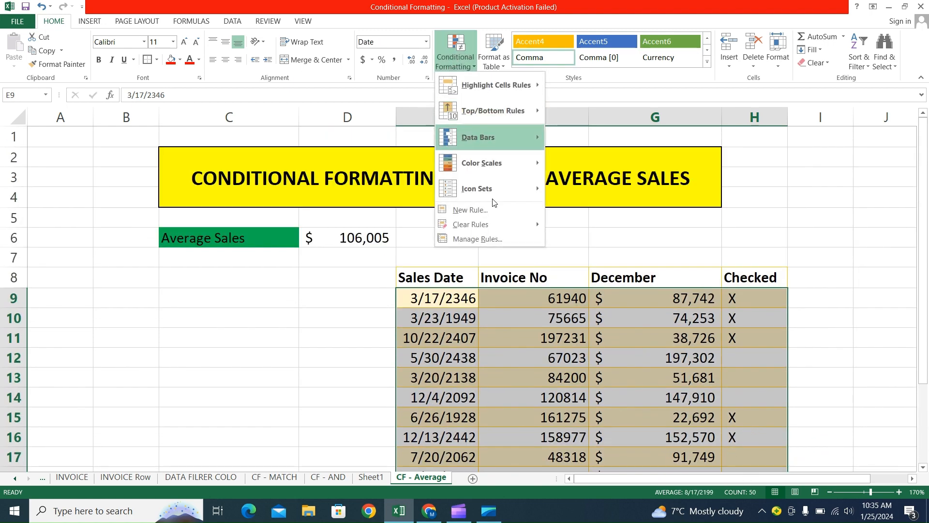
left_click(494, 211)
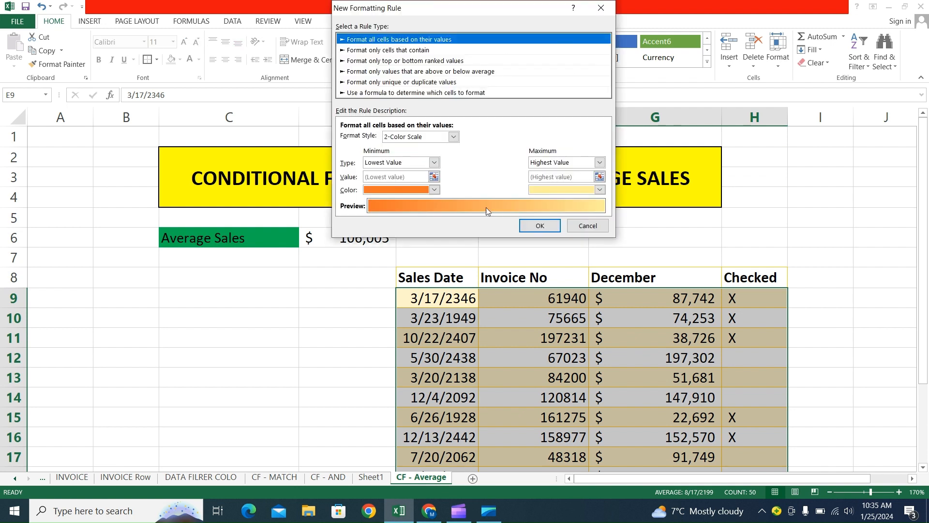
left_click(425, 92)
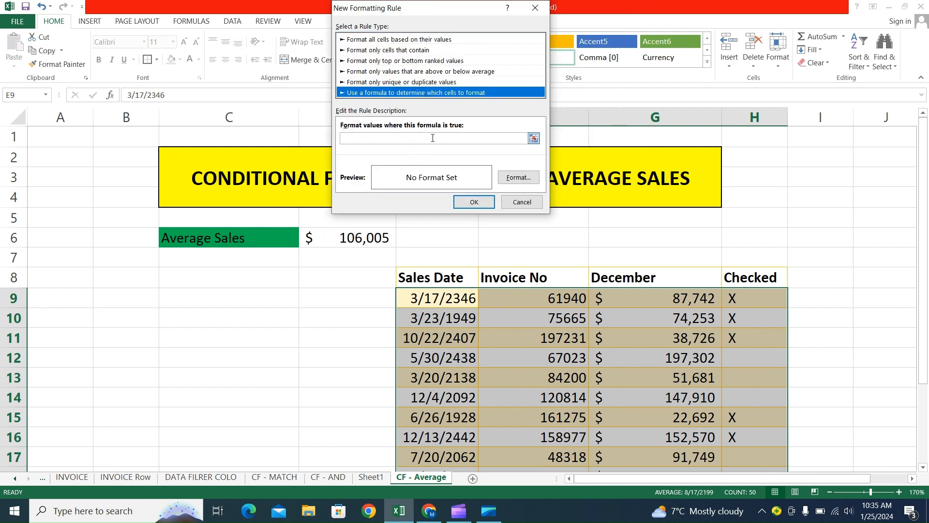
left_click(433, 138)
type("=")
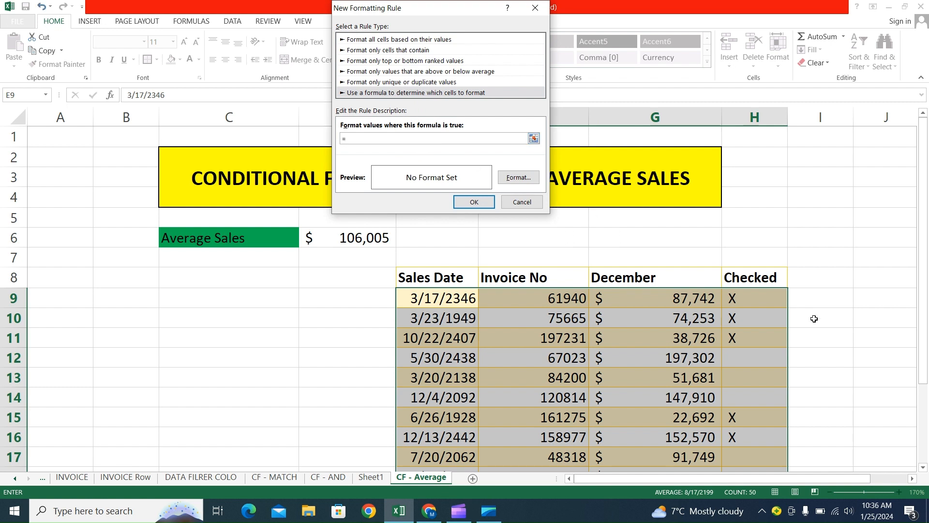
left_click(763, 299)
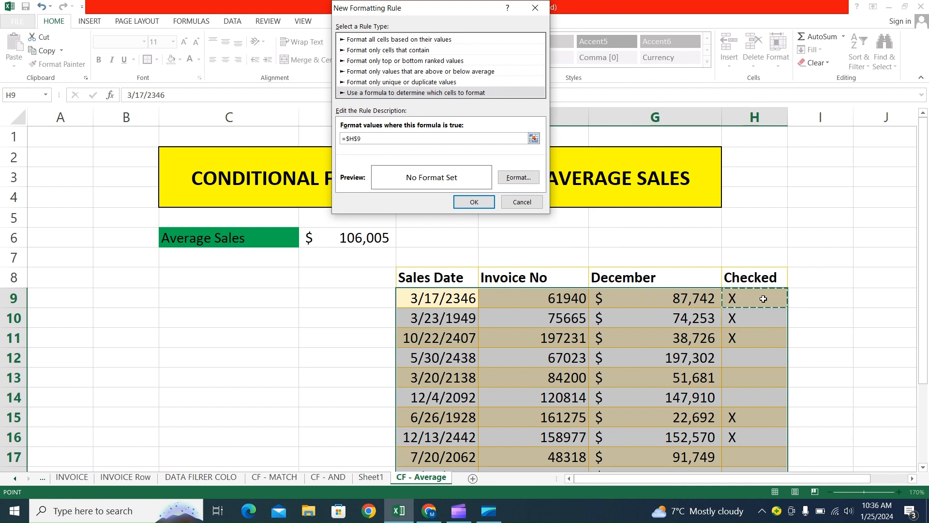
type("+")
key("BackSpace")
Set a yellow fill as the format of the new rule.
left_click(517, 177)
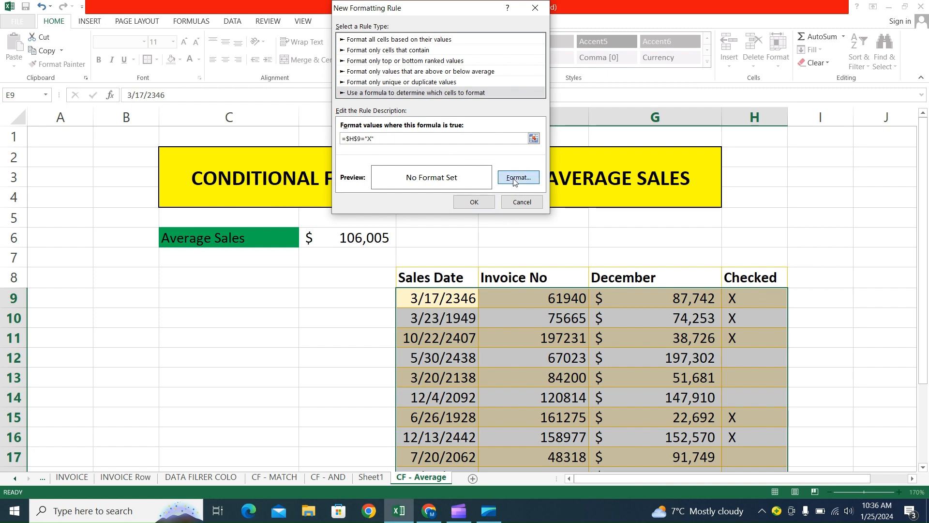
left_click(368, 142)
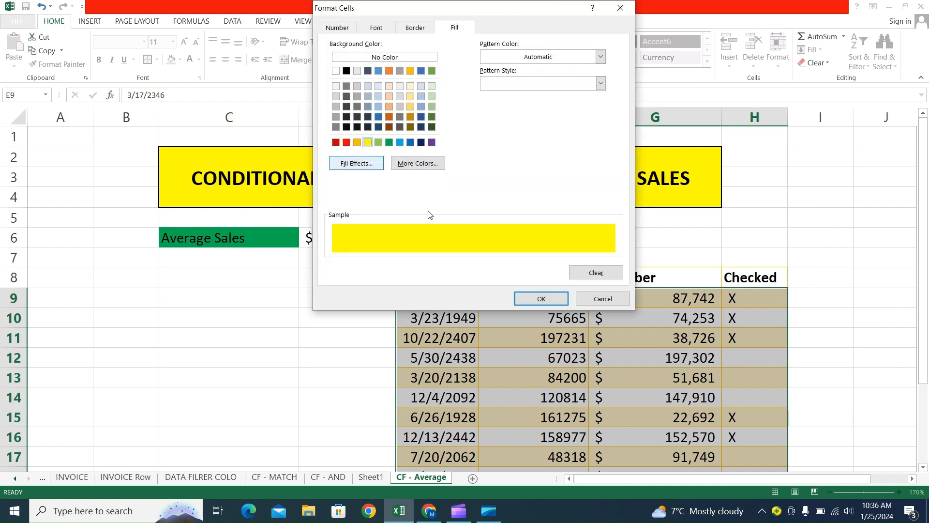
left_click(541, 300)
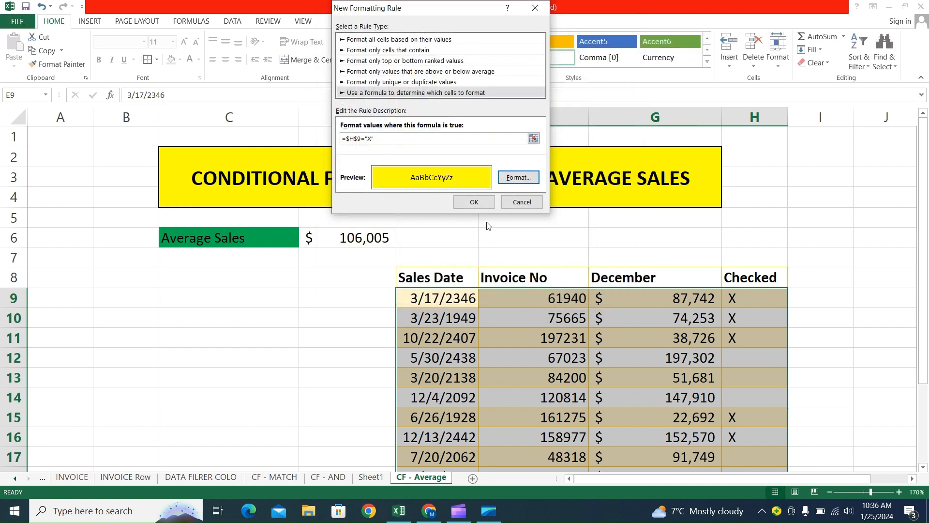
Apply the new formula rule to the table data and check which rows are highlighted.
left_click(474, 203)
left_click(643, 332)
scroll(643, 332, "down", 4)
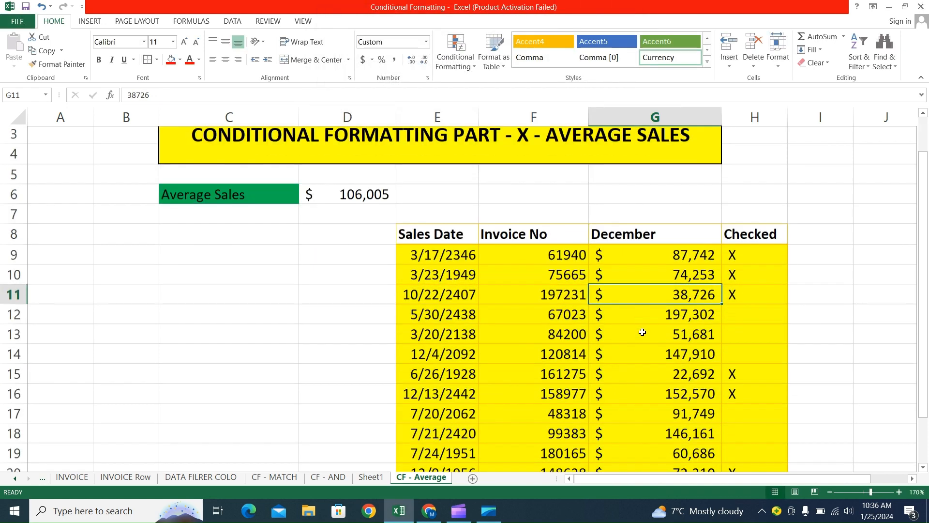
scroll(643, 332, "up", 3)
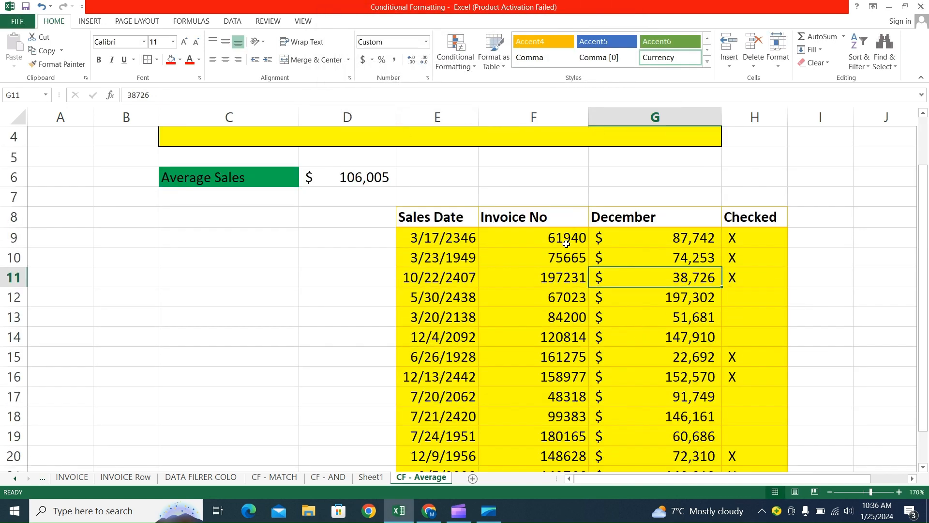
Clear the conditional formatting rules from the entire sheet.
left_click(472, 61)
mouse_move(535, 224)
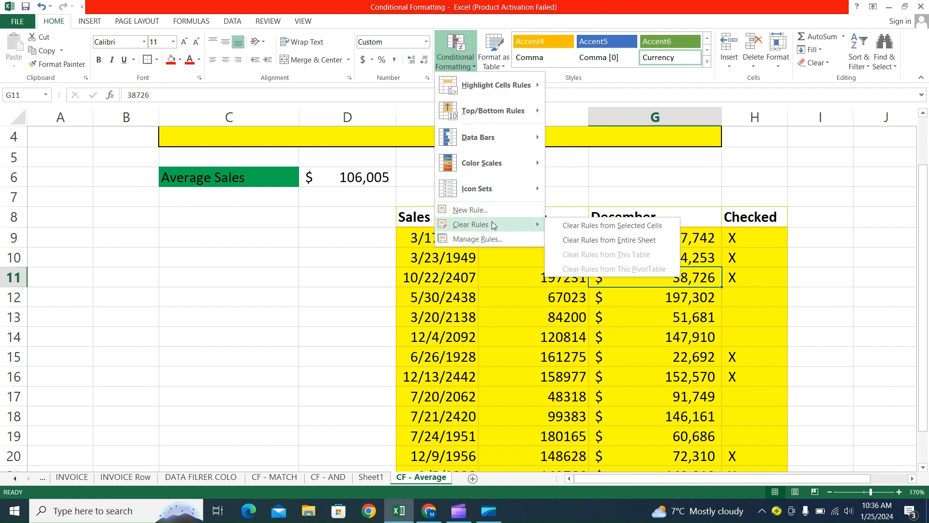
left_click(591, 241)
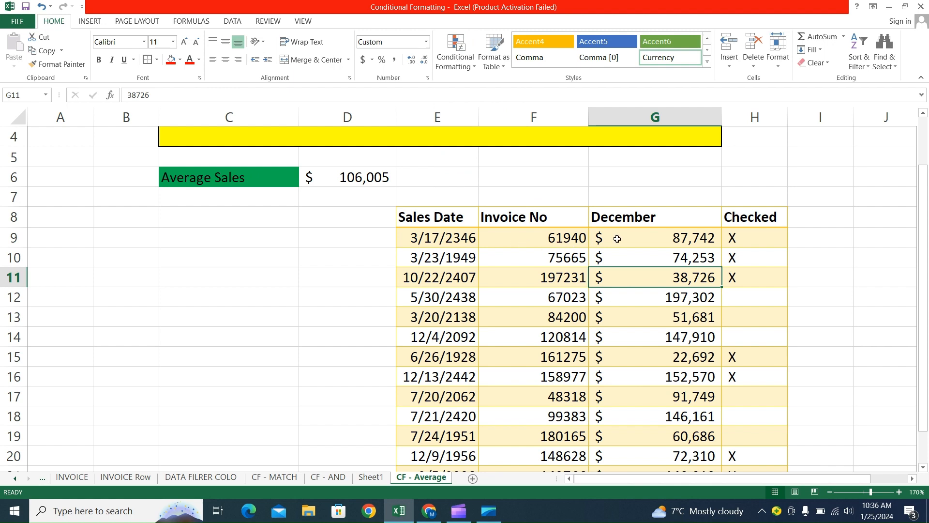
Start a formula-based conditional formatting rule for the Checked cells H9:H22 with the formula =$H9="X".
left_click_drag(733, 237, 766, 438)
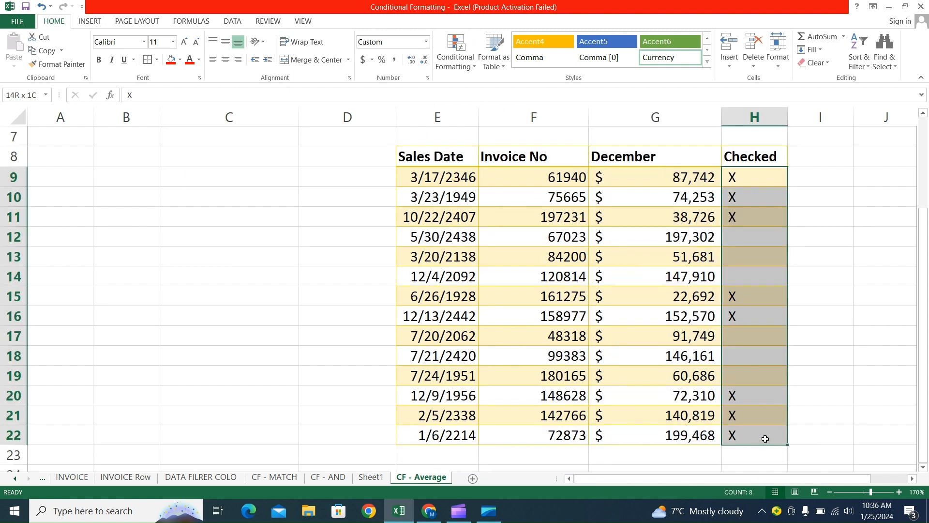
scroll(765, 439, "up", 2)
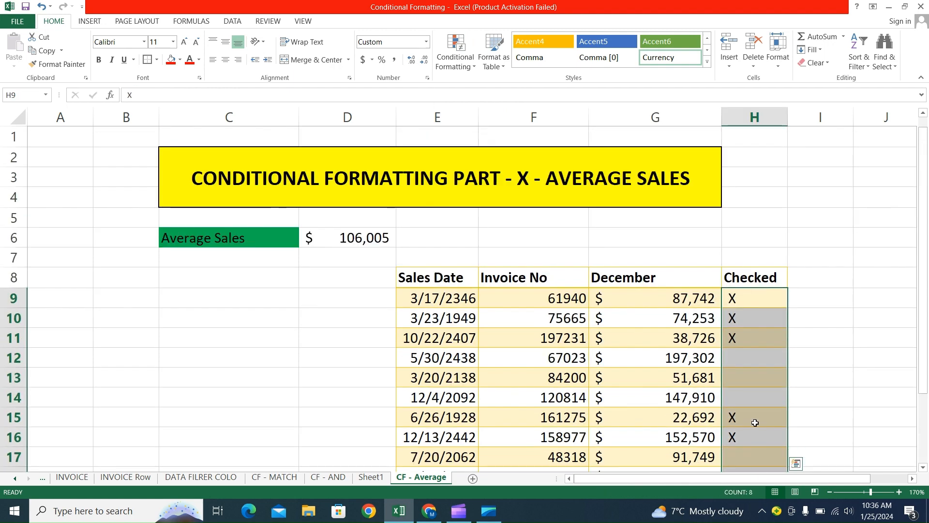
left_click(465, 62)
mouse_move(506, 225)
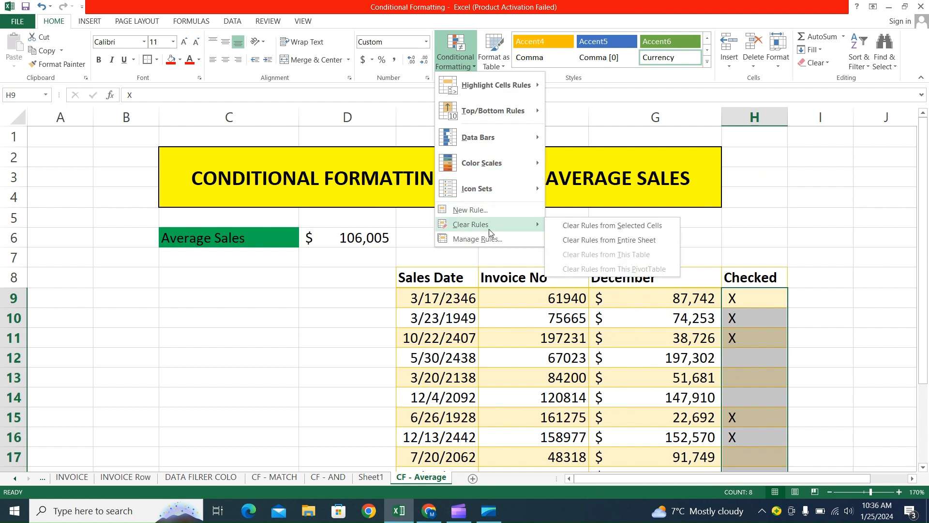
left_click(512, 210)
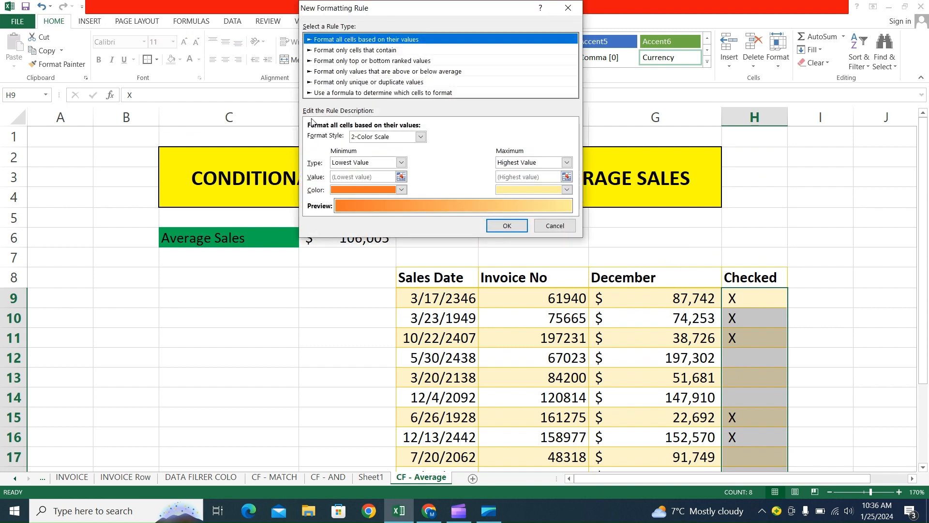
left_click(362, 92)
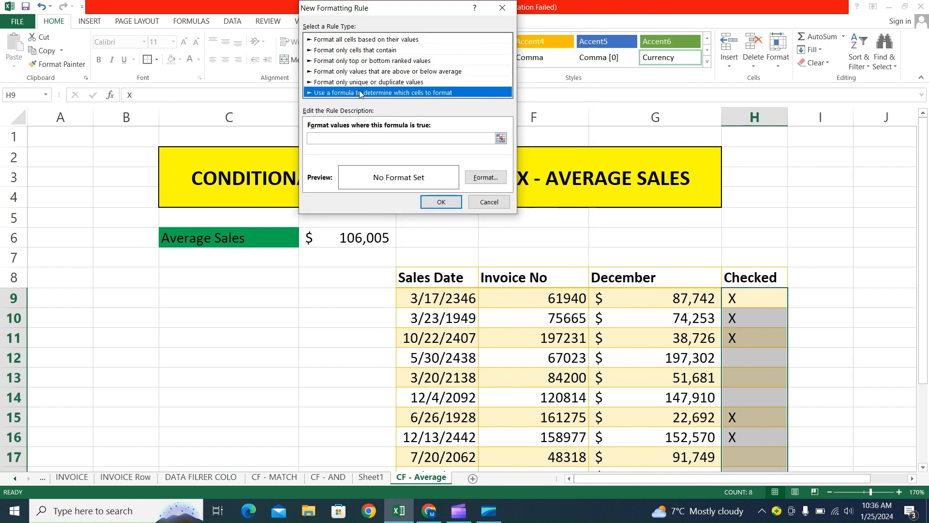
left_click(358, 138)
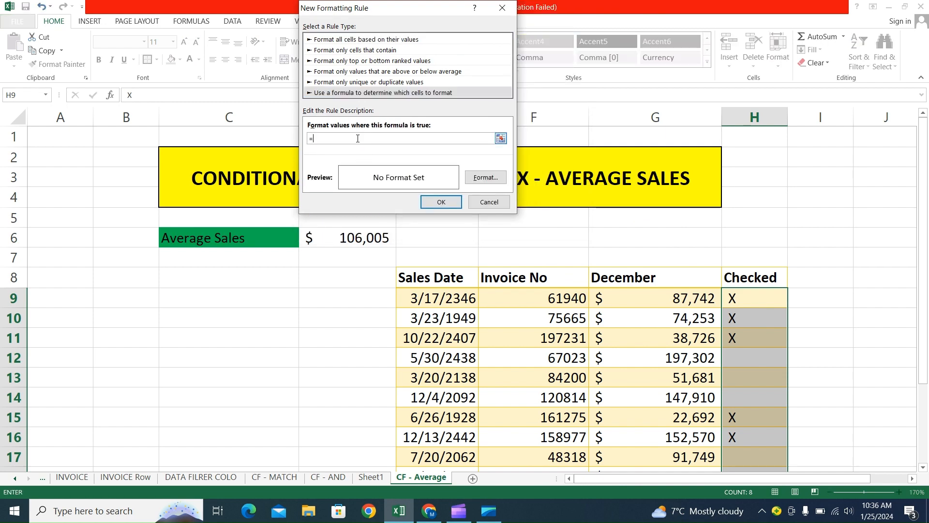
scroll(425, 374, "down", 1)
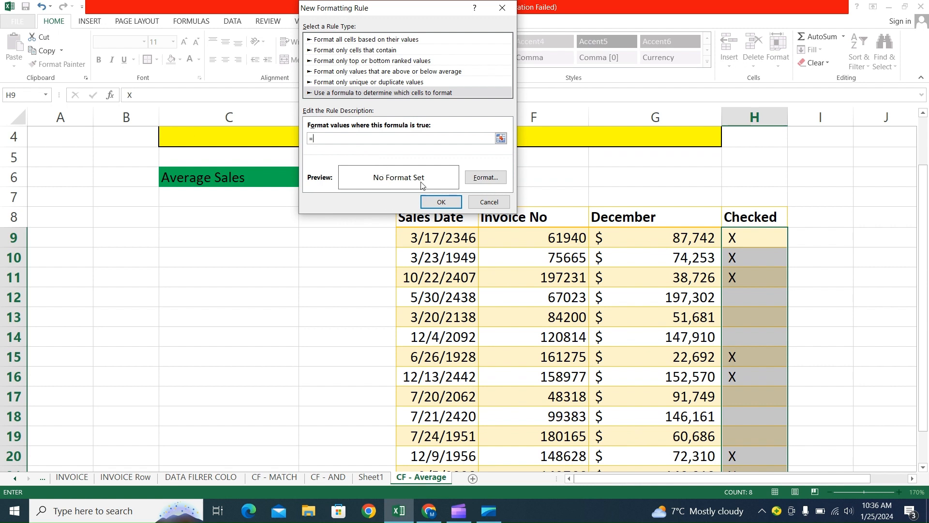
left_click(753, 240)
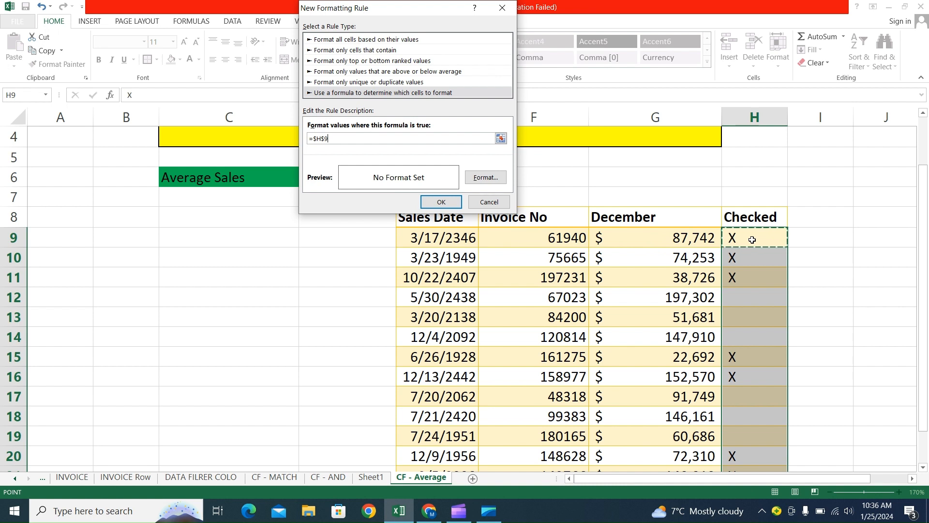
type("+")
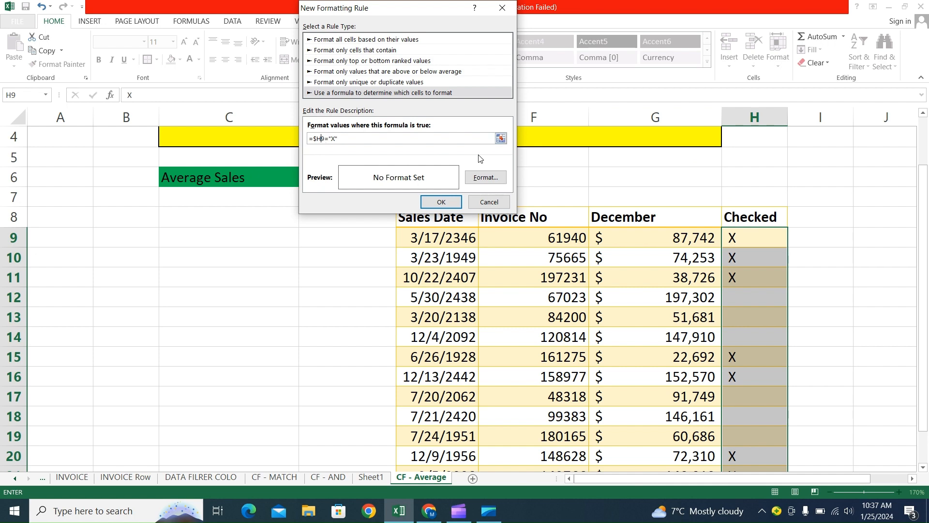
Give the Checked column rule a yellow fill, apply it, and check the cells marked X.
left_click(481, 177)
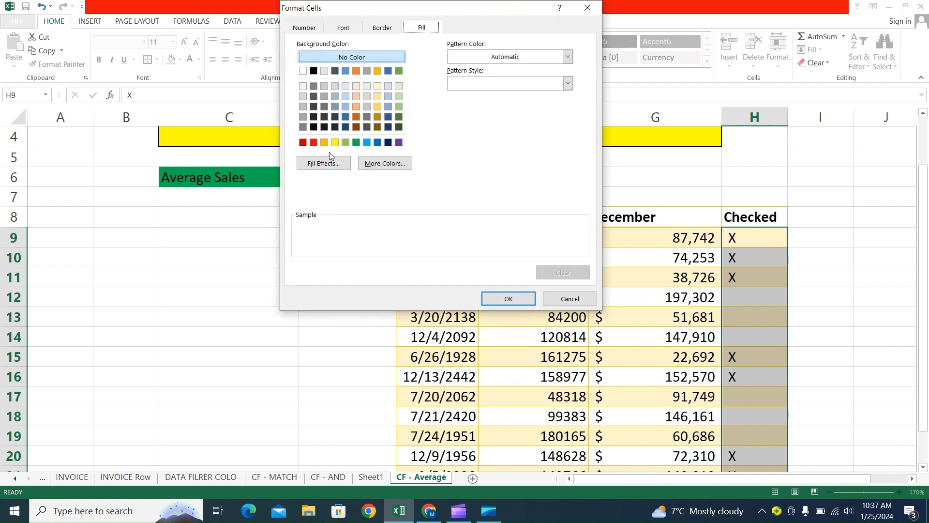
left_click(335, 142)
left_click(515, 304)
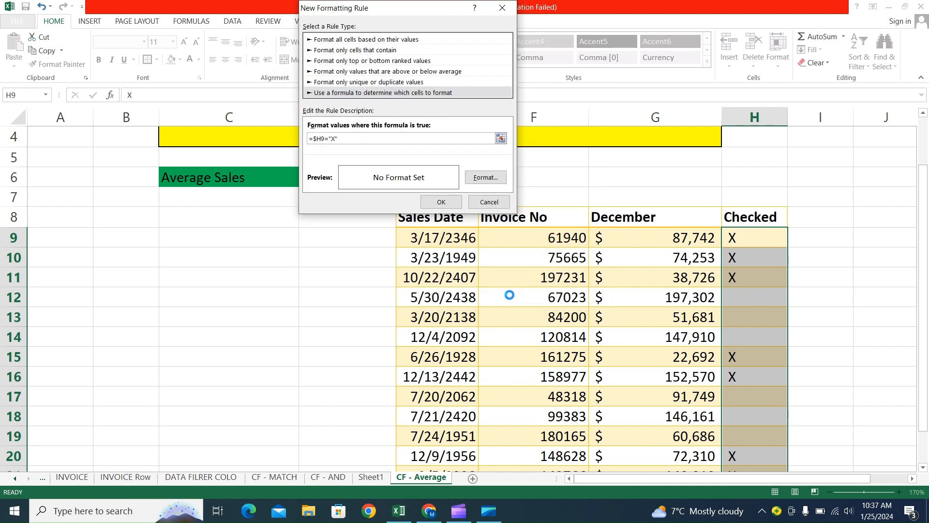
left_click(440, 203)
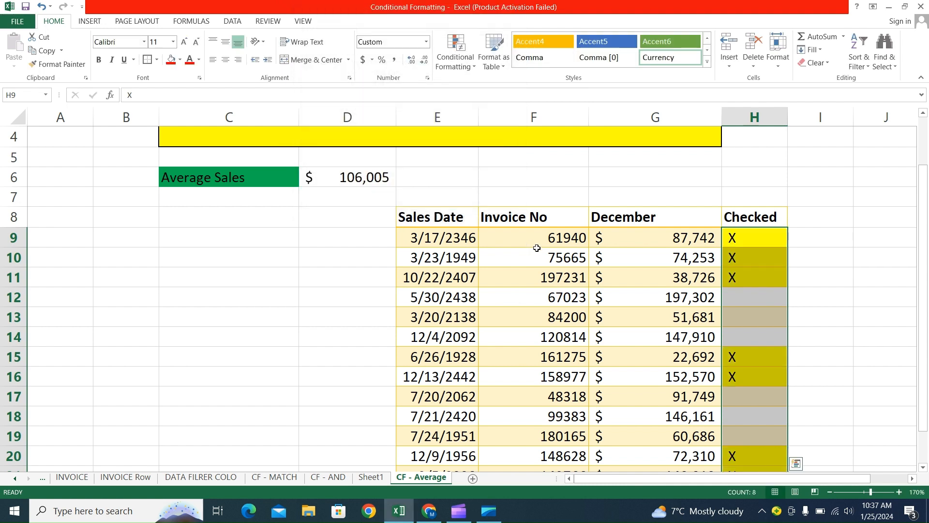
left_click(684, 277)
left_click_drag(734, 240, 738, 258)
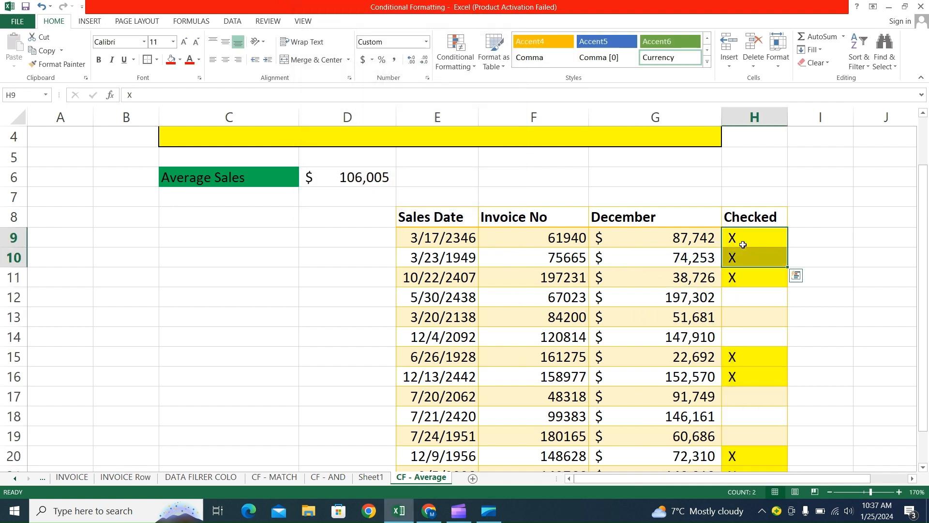
Select the table data E9:H22 and clear all conditional formatting rules from the entire sheet.
left_click_drag(458, 238, 744, 464)
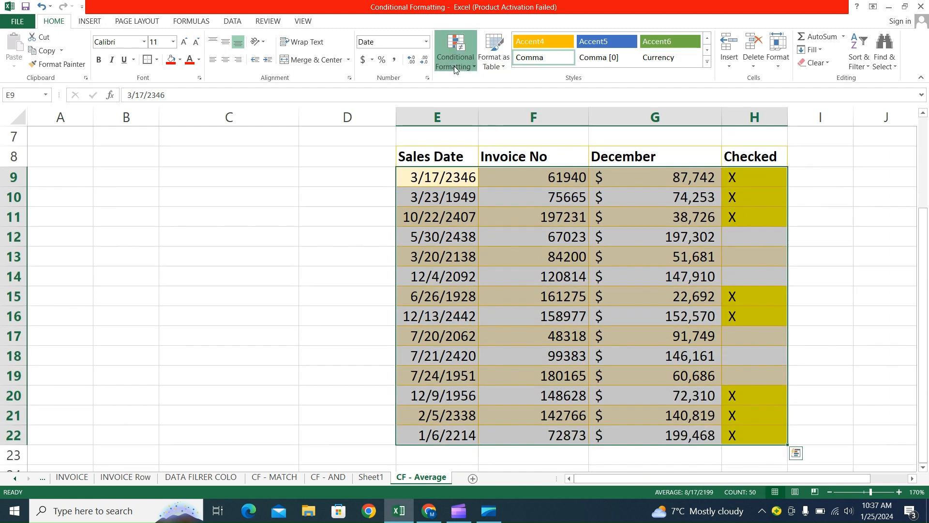
left_click(456, 52)
mouse_move(495, 224)
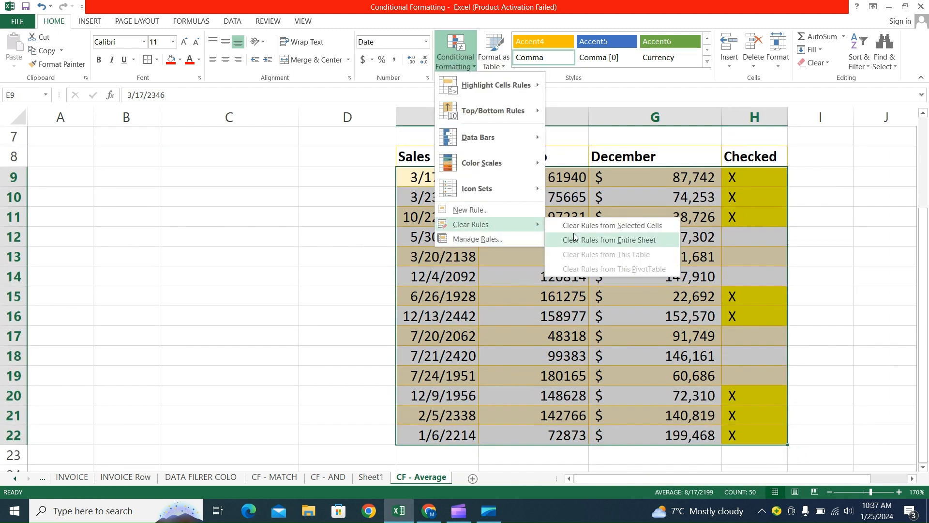
left_click(603, 238)
scroll(606, 236, "up", 2)
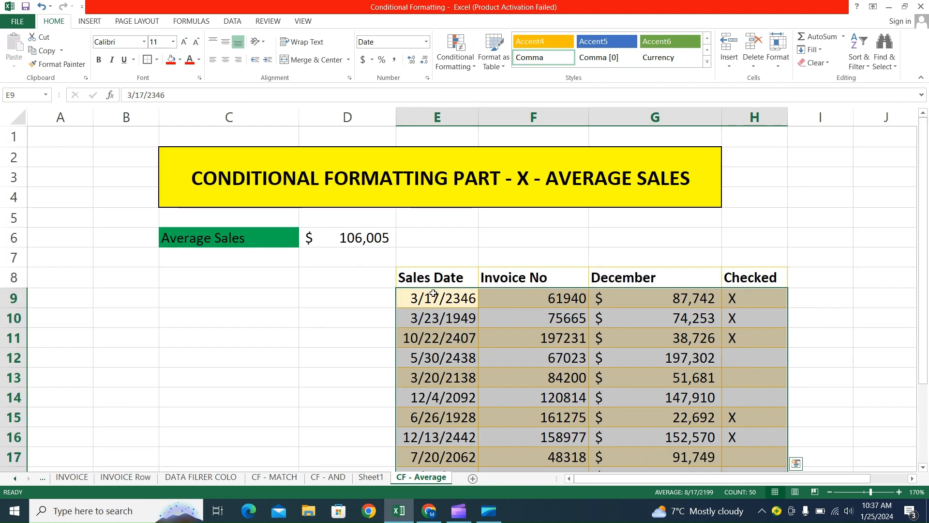
Start a new formula-based conditional formatting rule for E9:H22 with the formula =$H$9="X".
left_click_drag(434, 296, 734, 436)
scroll(499, 272, "up", 2)
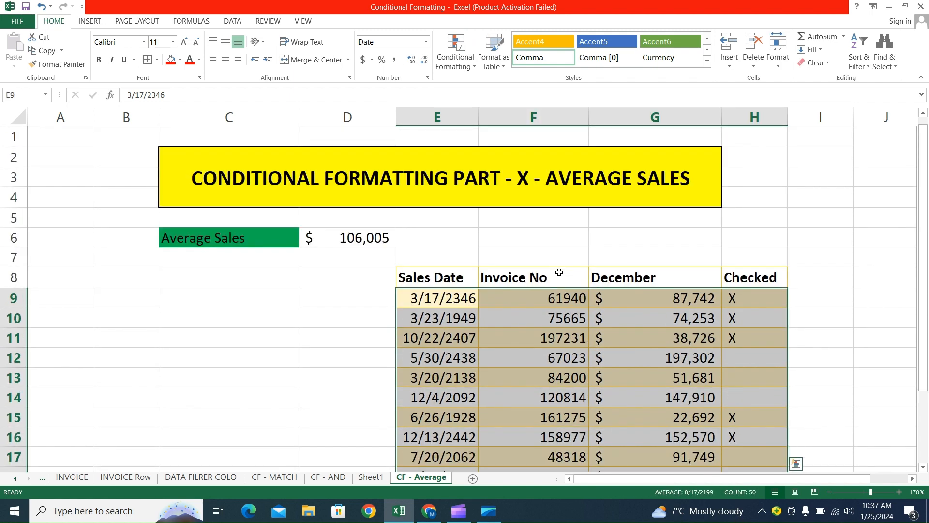
left_click(448, 52)
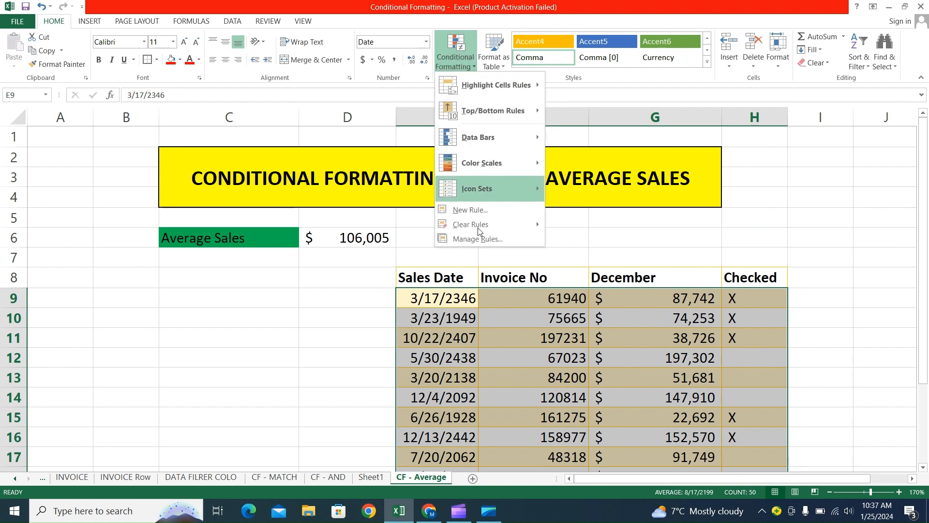
mouse_move(479, 224)
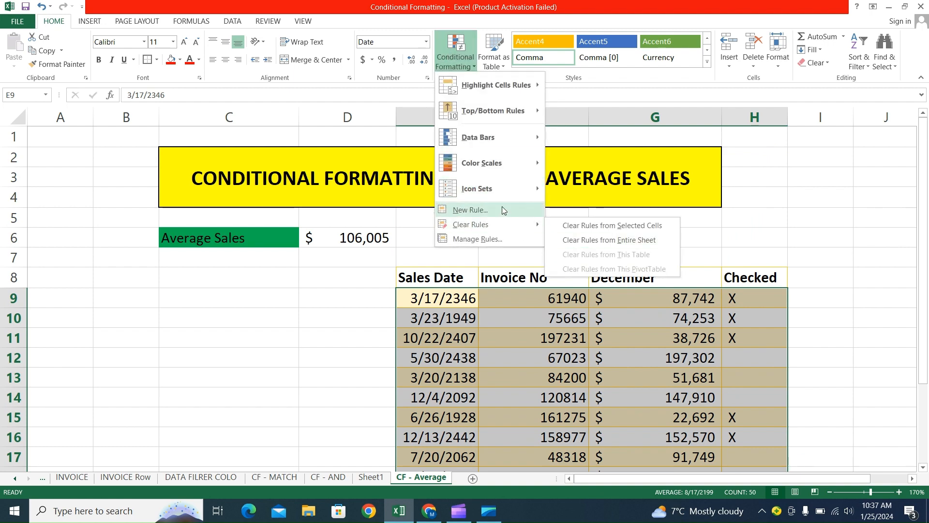
left_click(470, 210)
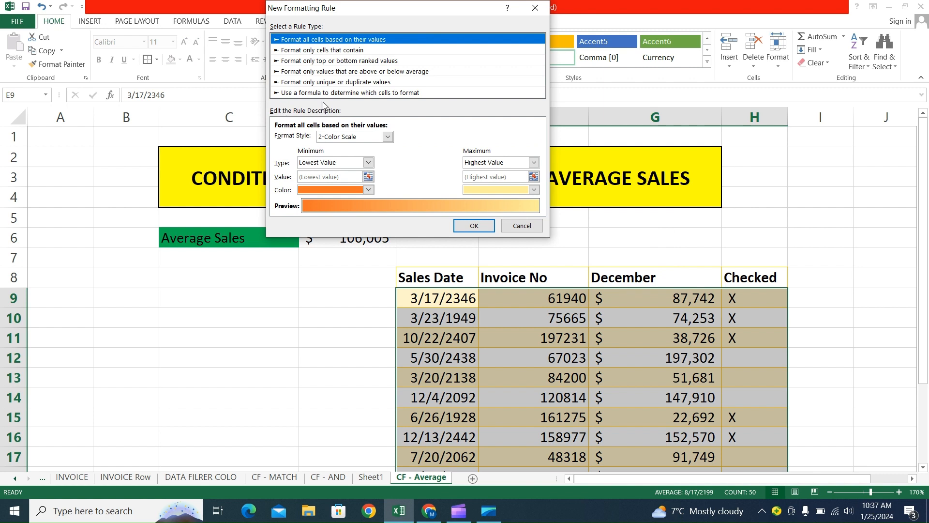
left_click(327, 92)
left_click(304, 138)
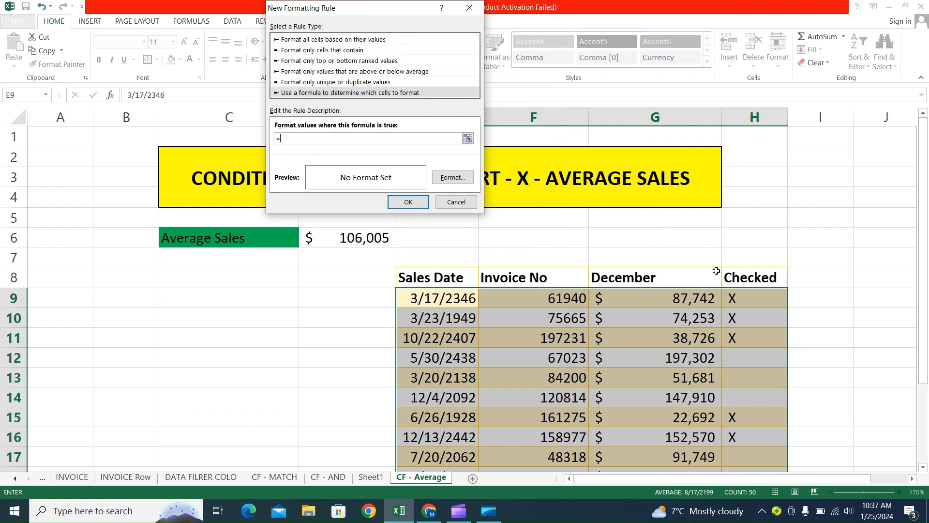
left_click(739, 293)
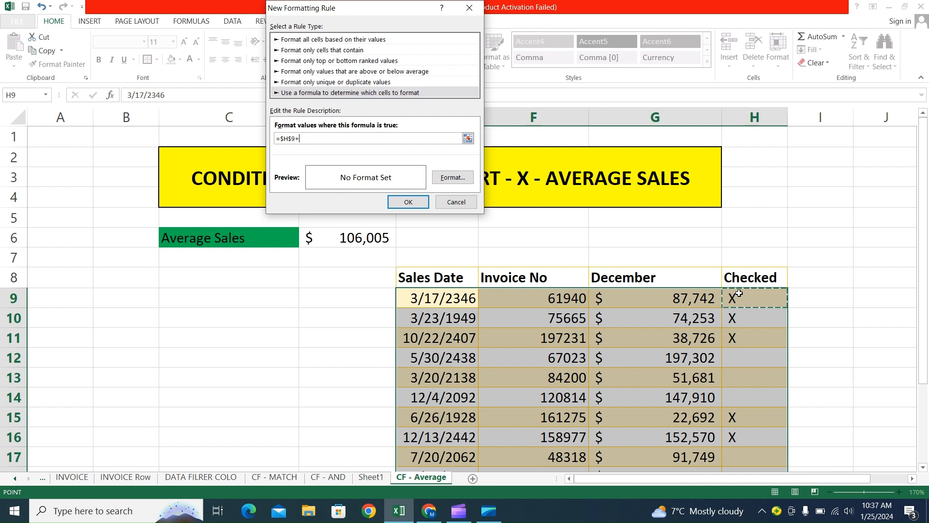
key("BackSpace")
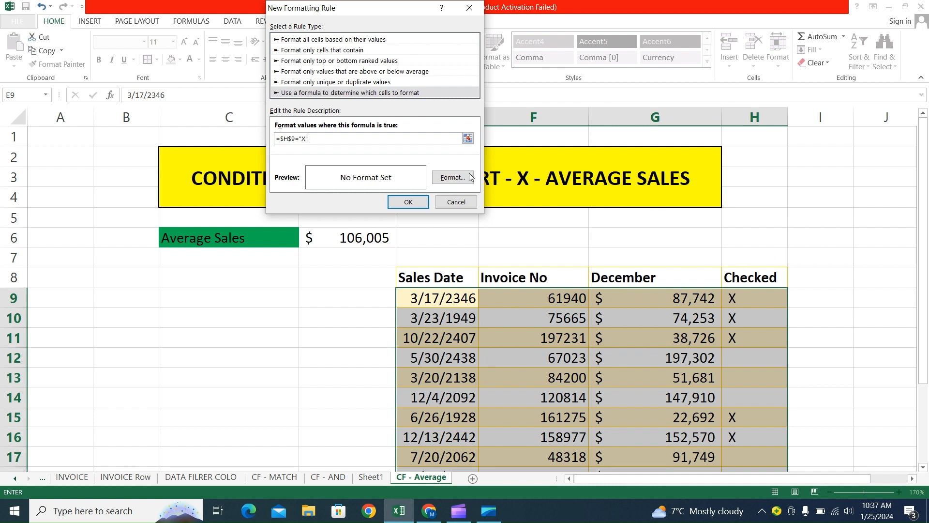
Set yellow as the fill color of the table data rule.
left_click(452, 177)
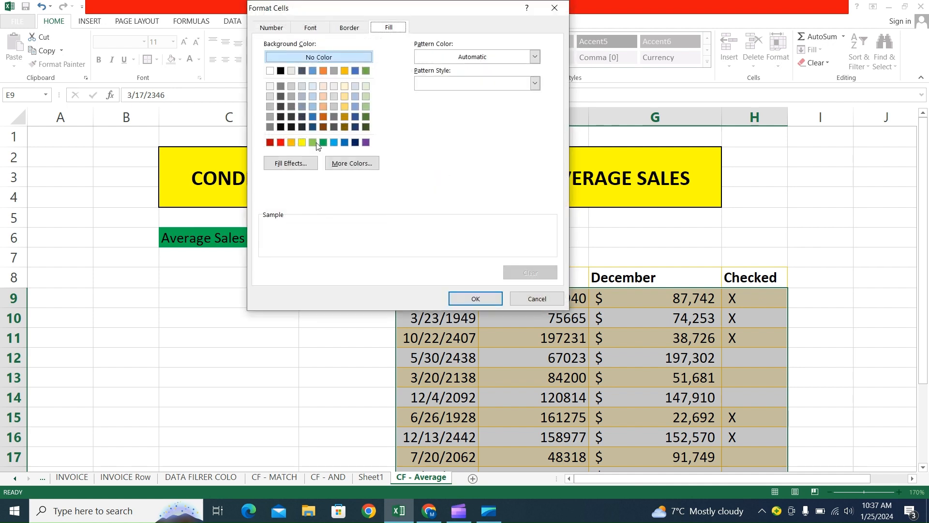
left_click(302, 143)
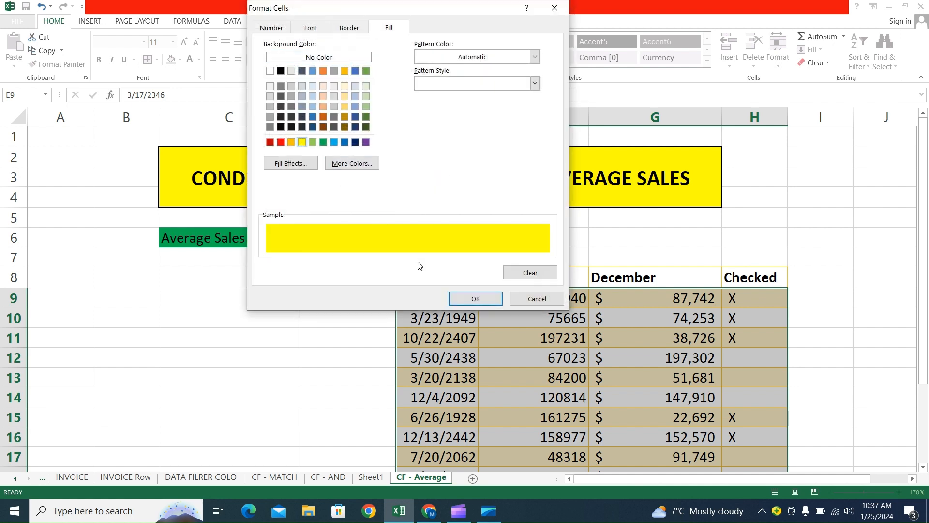
left_click(478, 304)
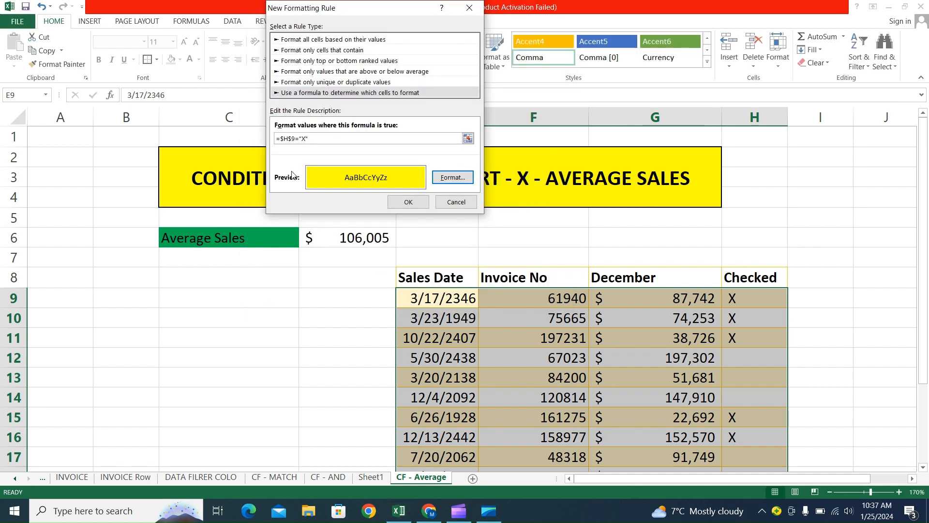
Make the row reference relative so the rule formula reads =$H9="X", and apply the rule.
left_click(292, 140)
key("BackSpace")
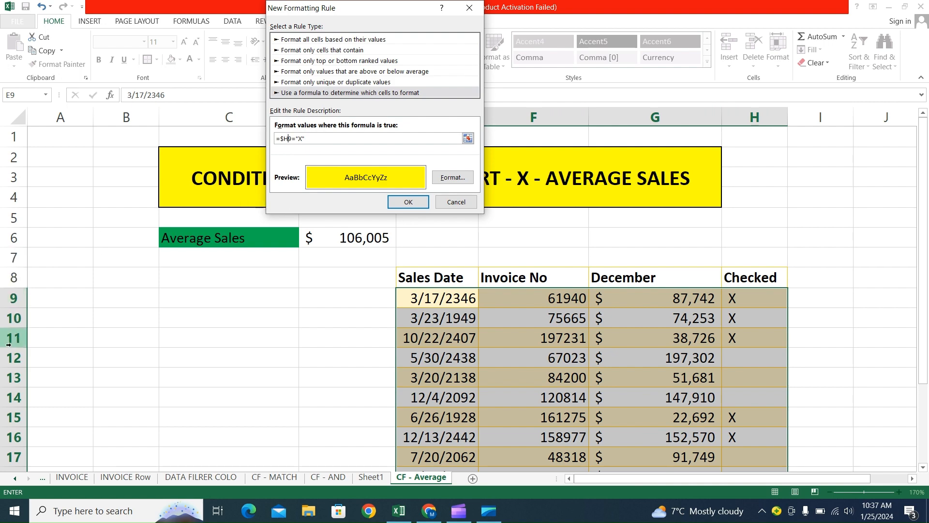
left_click(408, 202)
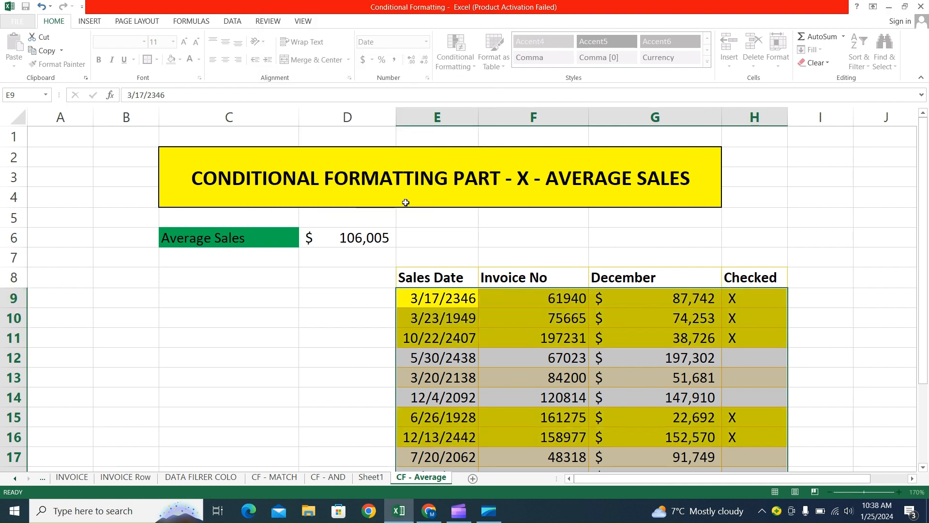
Compare the highlighted table rows with the X marks in the Checked column.
left_click(555, 276)
scroll(590, 288, "down", 1)
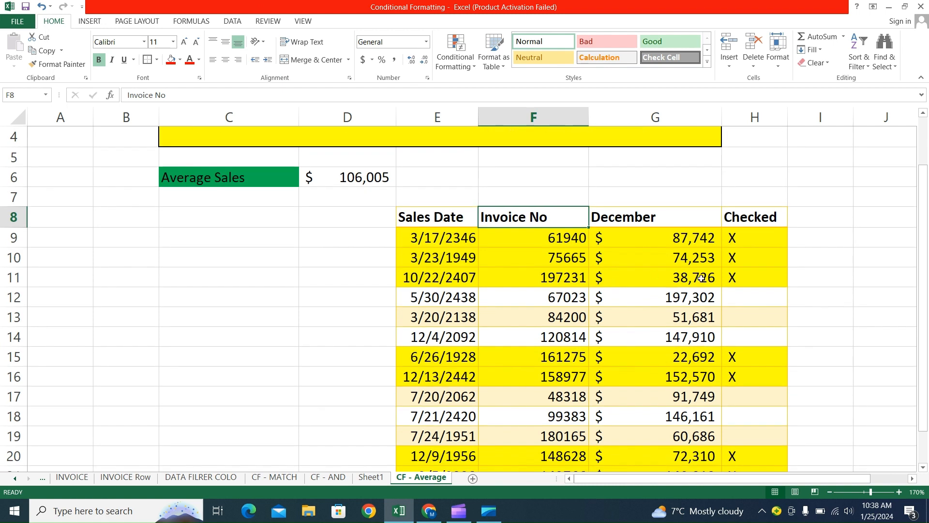
left_click(758, 243)
left_click(758, 257)
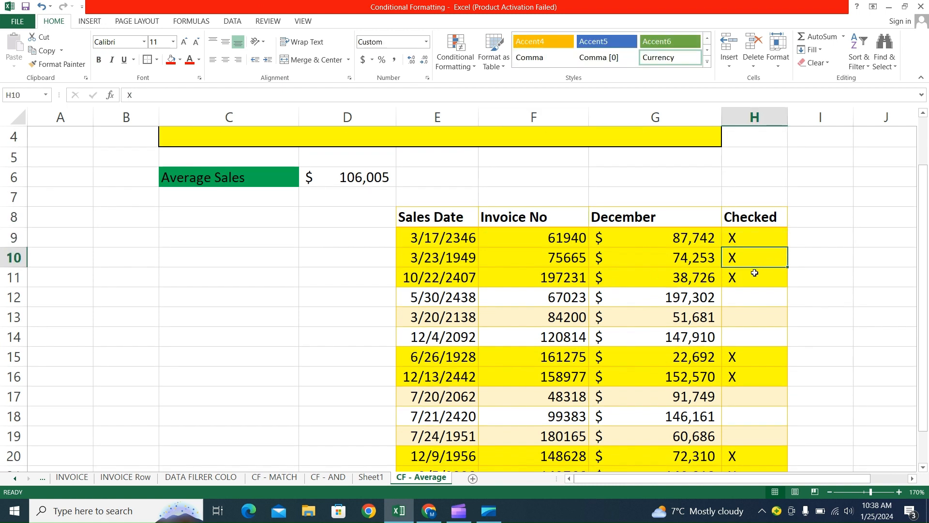
left_click(755, 273)
left_click(747, 362)
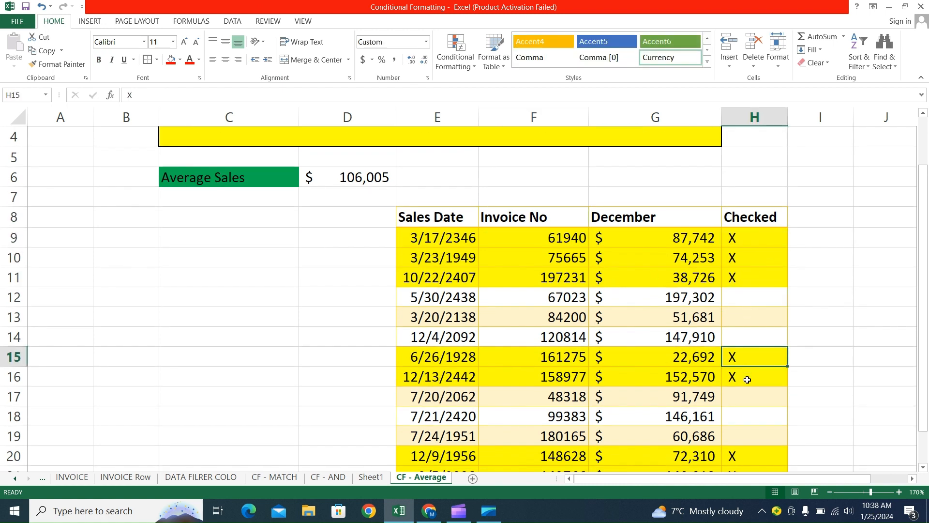
Test the row-highlighting rule by clearing the X marks from H10, H21 and H15 in the Checked column, and select H9.
left_click(744, 377)
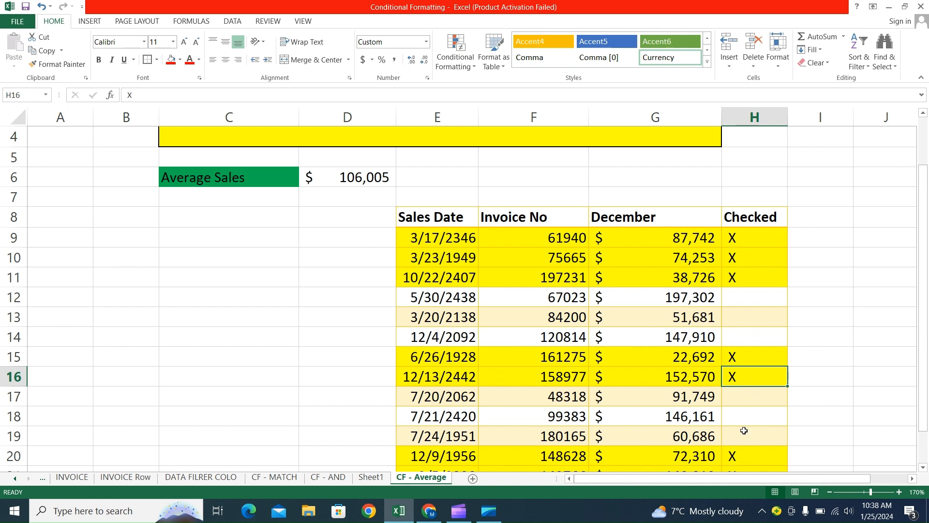
left_click(743, 284)
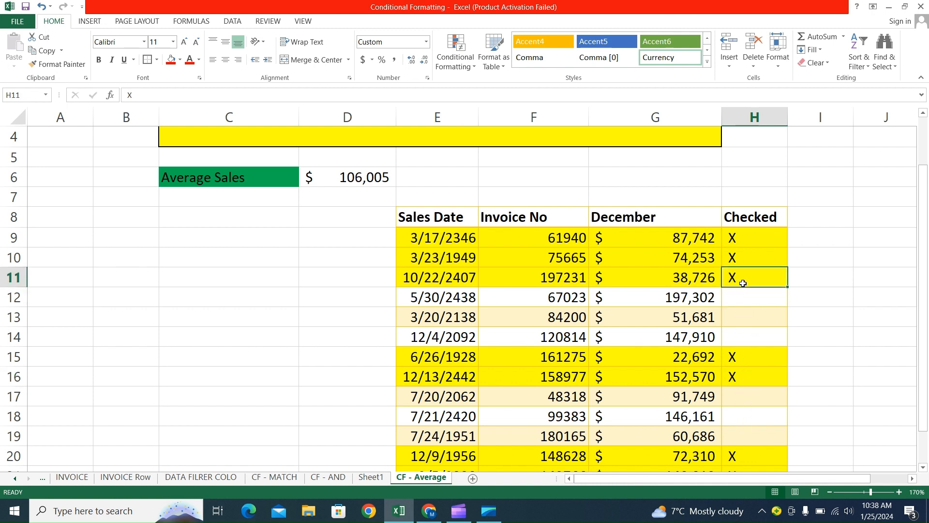
left_click(745, 253)
key("Delete")
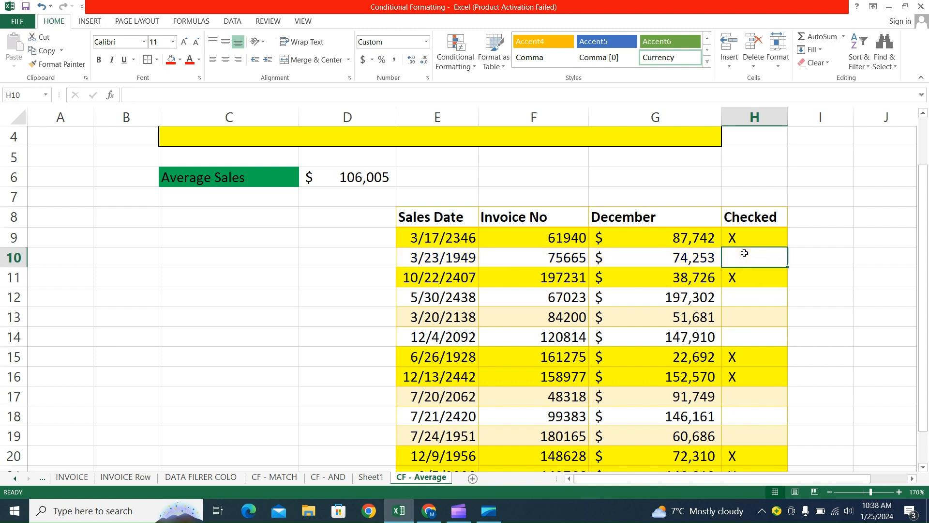
scroll(745, 296, "down", 2)
left_click(740, 359)
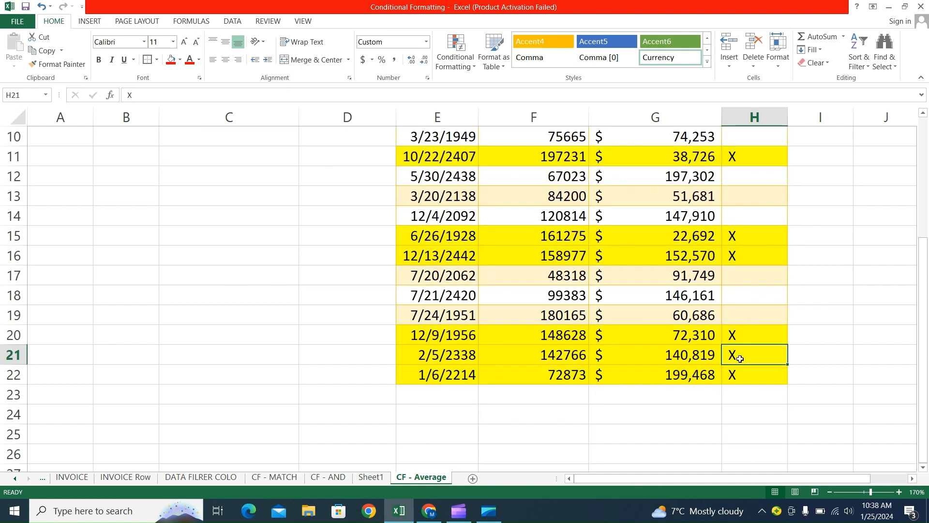
key("Delete")
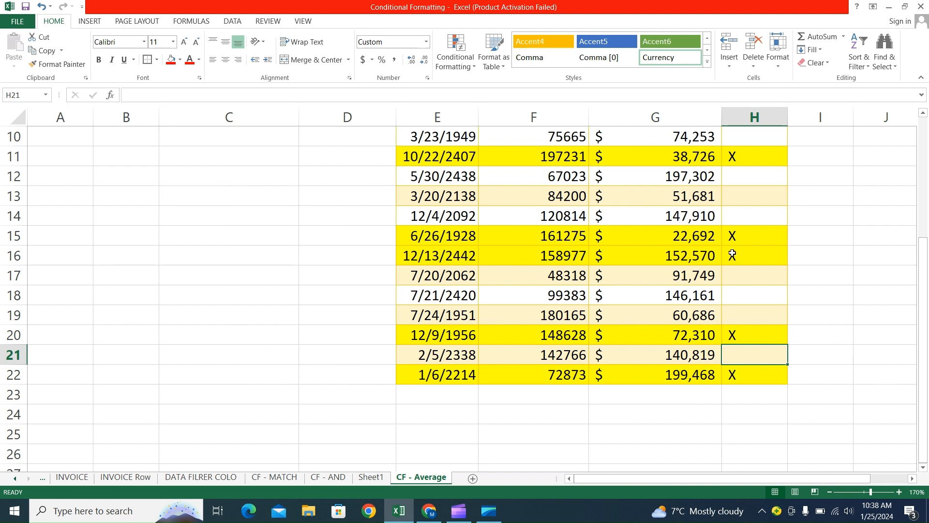
left_click(737, 232)
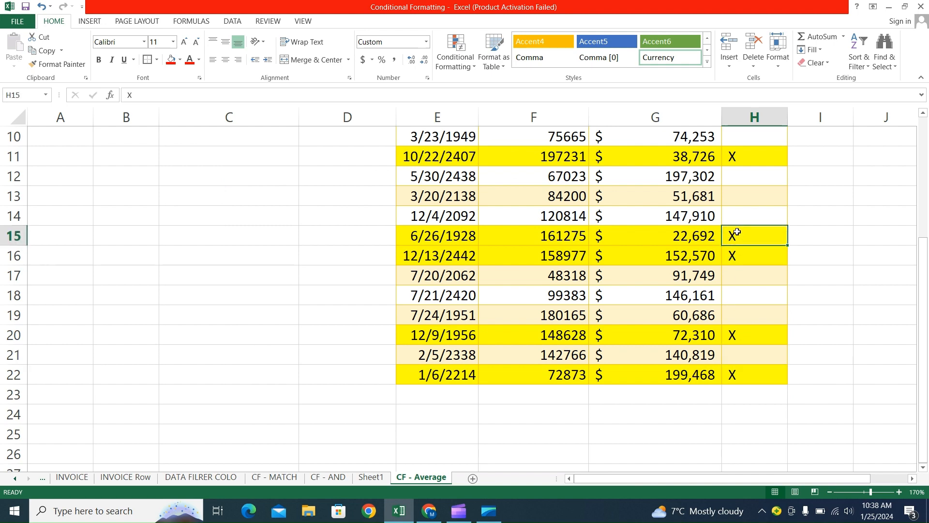
key("Delete")
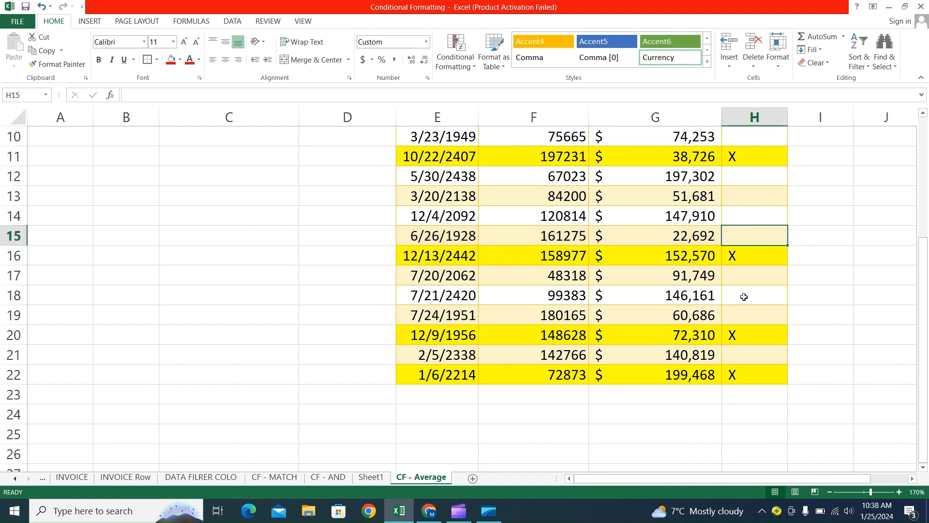
scroll(743, 296, "up", 3)
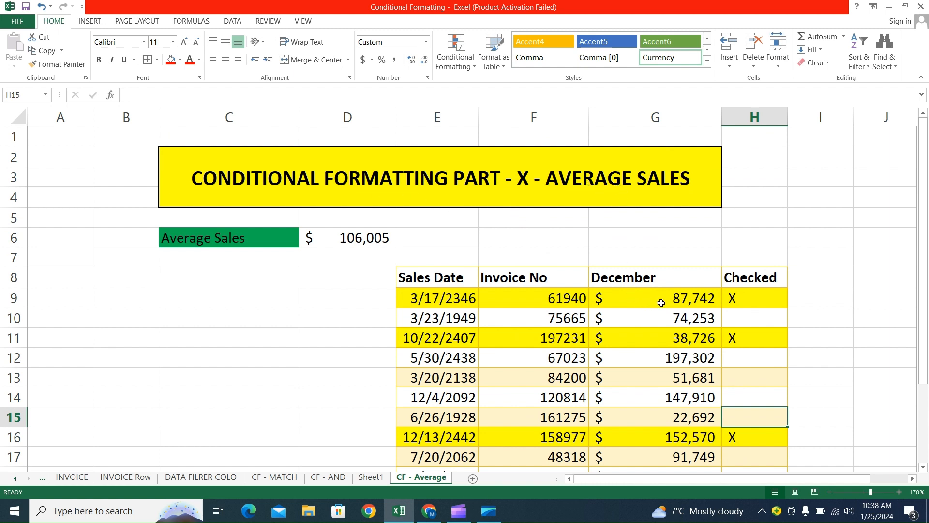
left_click(743, 301)
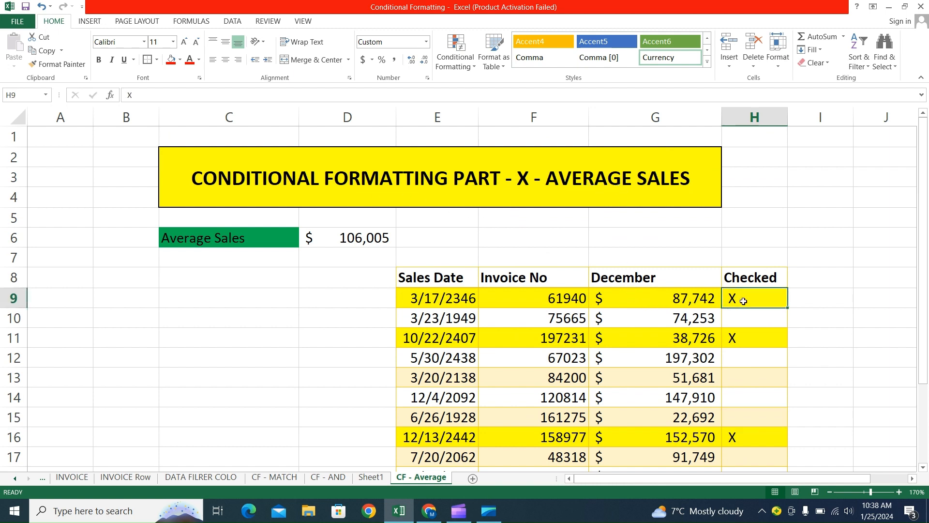